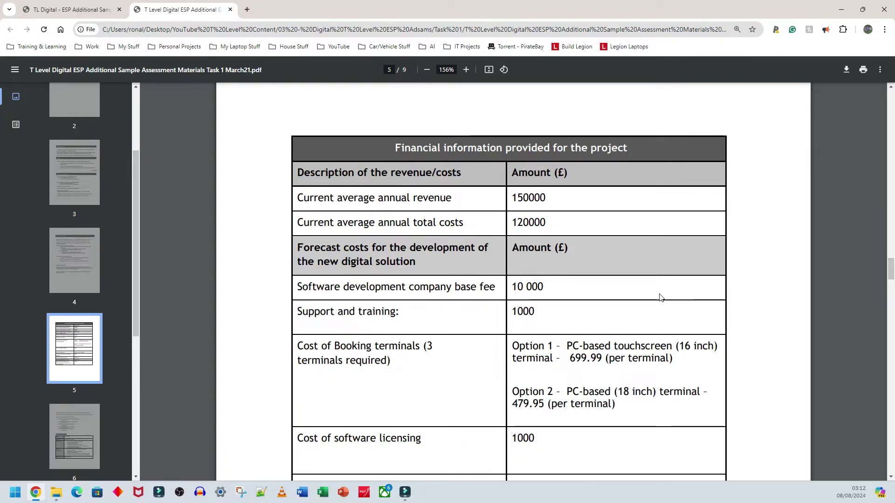
- Review the brief's financial table and the planning information on forecast revenue increases for the first three years
{"action": "scroll", "coordinate": [660, 298], "scroll_direction": "down", "scroll_amount": 3}
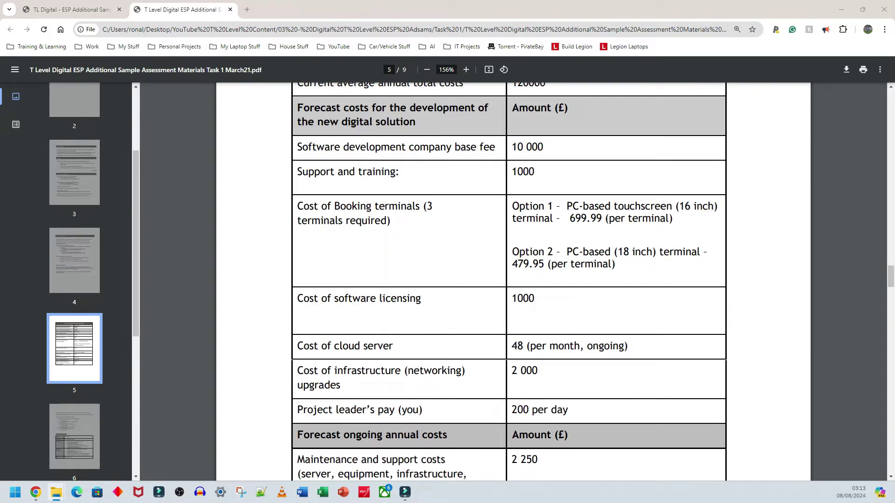
{"action": "key", "text": "alt+Tab"}
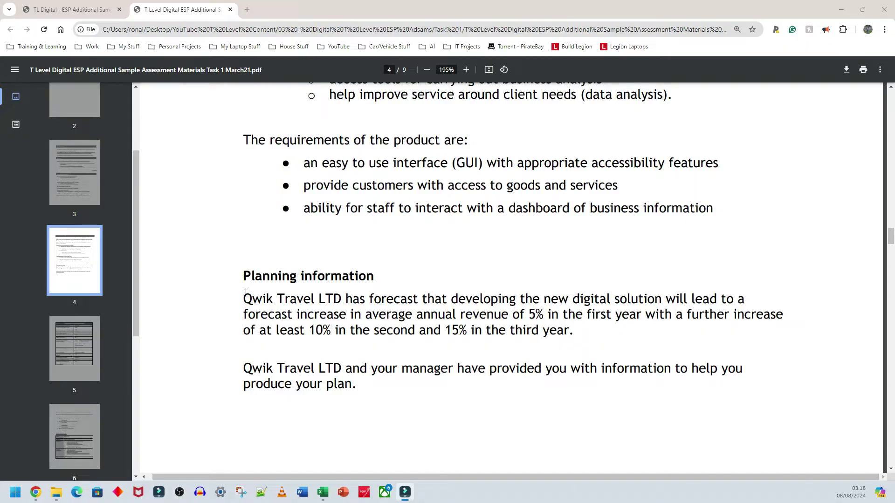
{"action": "left_click_drag", "start_coordinate": [245, 298], "coordinate": [356, 384]}
{"action": "left_click", "coordinate": [303, 306]}
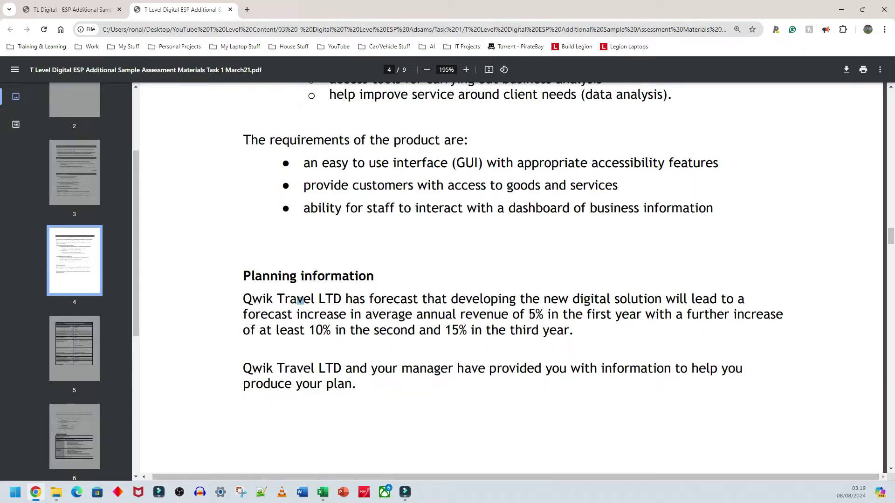
{"action": "left_click_drag", "start_coordinate": [523, 315], "coordinate": [546, 317]}
{"action": "left_click_drag", "start_coordinate": [310, 330], "coordinate": [332, 331]}
{"action": "left_click_drag", "start_coordinate": [448, 330], "coordinate": [467, 331]}
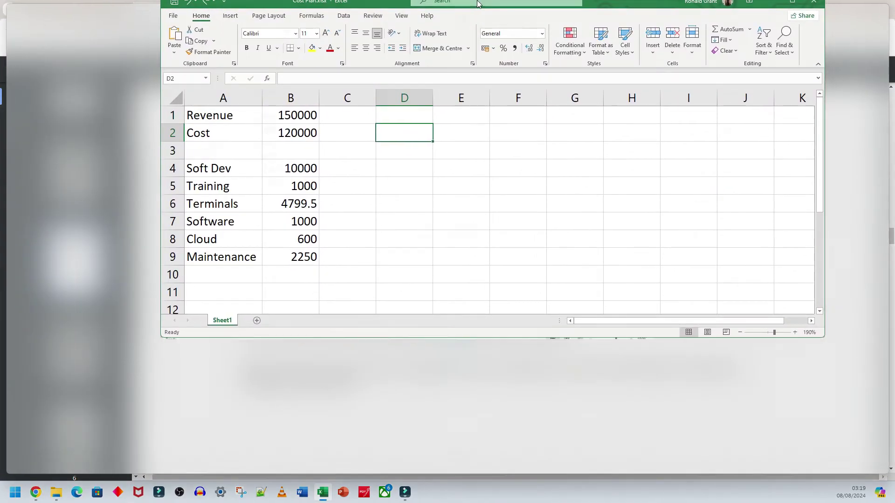
- Switch to the Cost Plan workbook in Excel and move the block A1:B9 down two rows to start at A3
{"action": "double_click", "coordinate": [477, 4]}
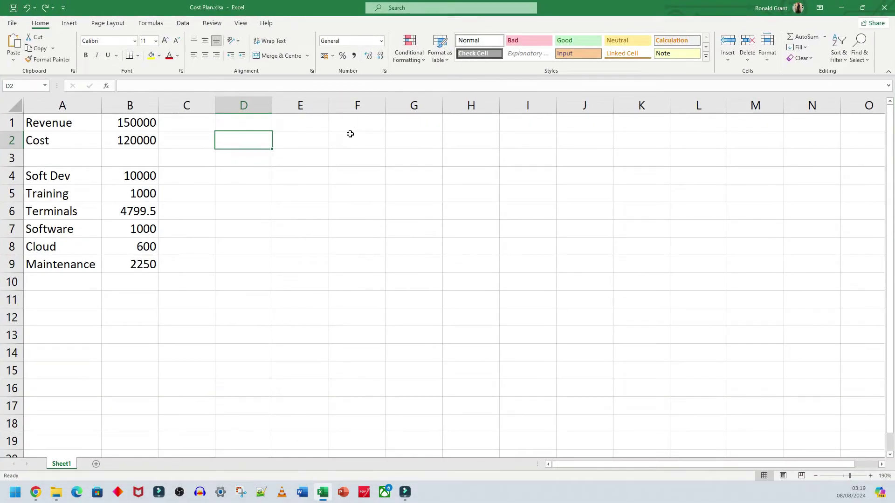
{"action": "left_click", "coordinate": [89, 285]}
{"action": "left_click_drag", "start_coordinate": [65, 123], "coordinate": [154, 265]}
{"action": "left_click", "coordinate": [89, 298]}
{"action": "left_click_drag", "start_coordinate": [62, 122], "coordinate": [150, 263]}
{"action": "left_click_drag", "start_coordinate": [107, 118], "coordinate": [107, 152]}
- Enter the heading "Year 0" in cell A1, with a capital Y
{"action": "left_click", "coordinate": [64, 123]}
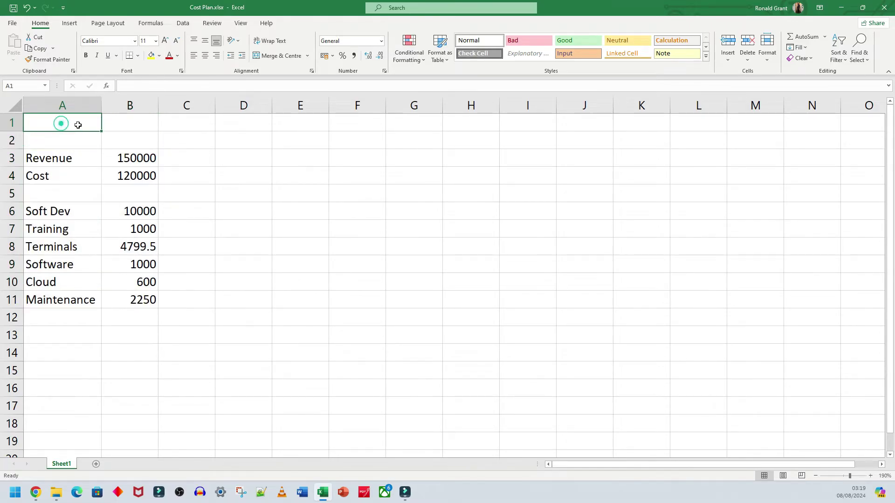
{"action": "type", "text": "year 0"}
{"action": "key", "text": "Return"}
{"action": "left_click", "coordinate": [77, 125]}
{"action": "left_click", "coordinate": [122, 86]}
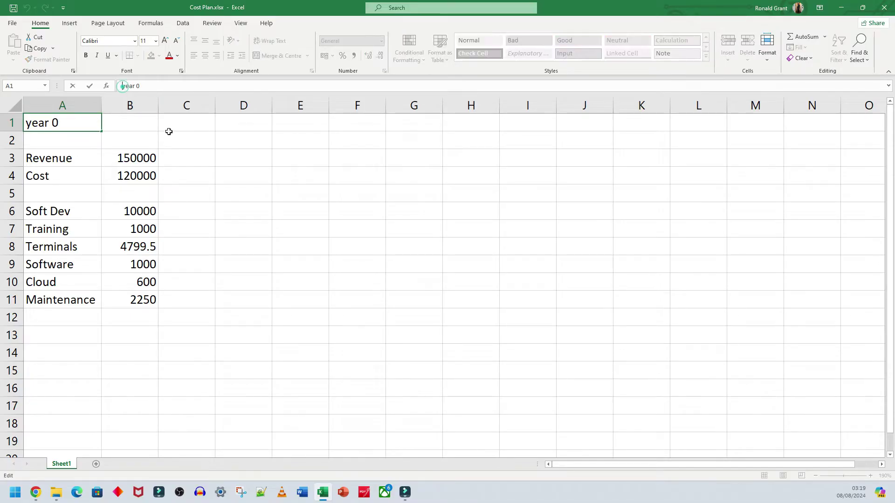
{"action": "key", "text": "Delete"}
{"action": "type", "text": "Y"}
{"action": "key", "text": "Return"}
- Merge and centre the Year 0 heading across A1:B1
{"action": "key", "text": "Up"}
{"action": "key", "text": "shift+Right"}
{"action": "key", "text": "alt+h"}
{"action": "key", "text": "m"}
{"action": "key", "text": "c"}
{"action": "left_click", "coordinate": [222, 200]}
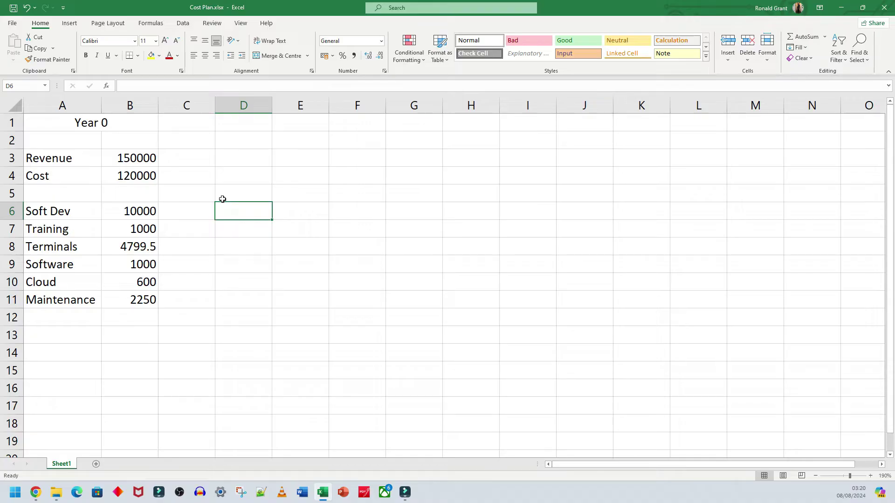
- Enter the label "Total" in cell A13, below the list of costs
{"action": "left_click_drag", "start_coordinate": [140, 124], "coordinate": [135, 300]}
{"action": "left_click", "coordinate": [128, 319]}
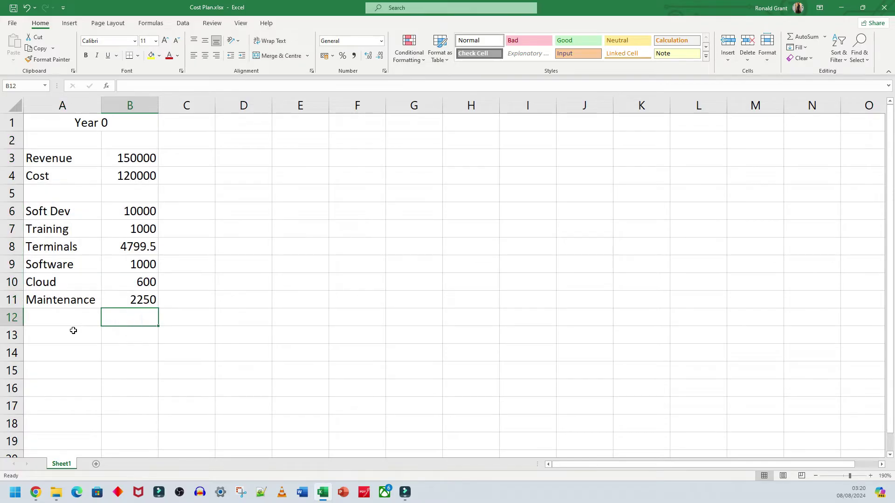
{"action": "left_click", "coordinate": [73, 334]}
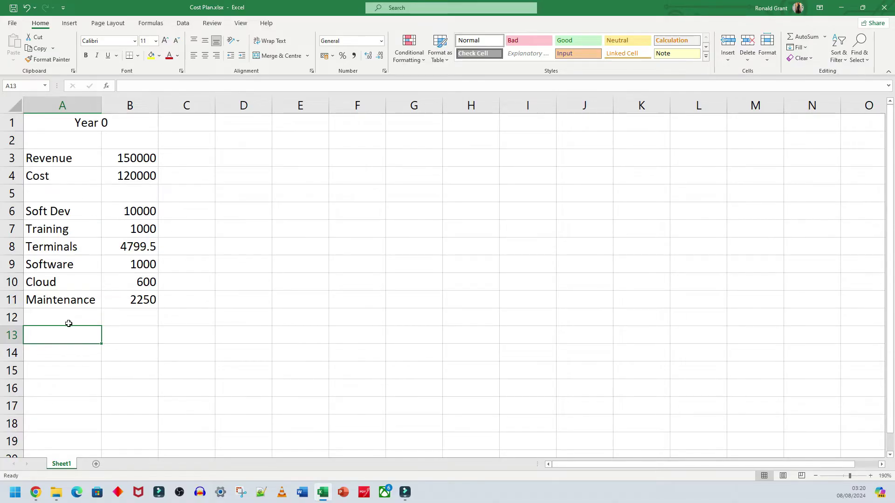
{"action": "type", "text": "Total"}
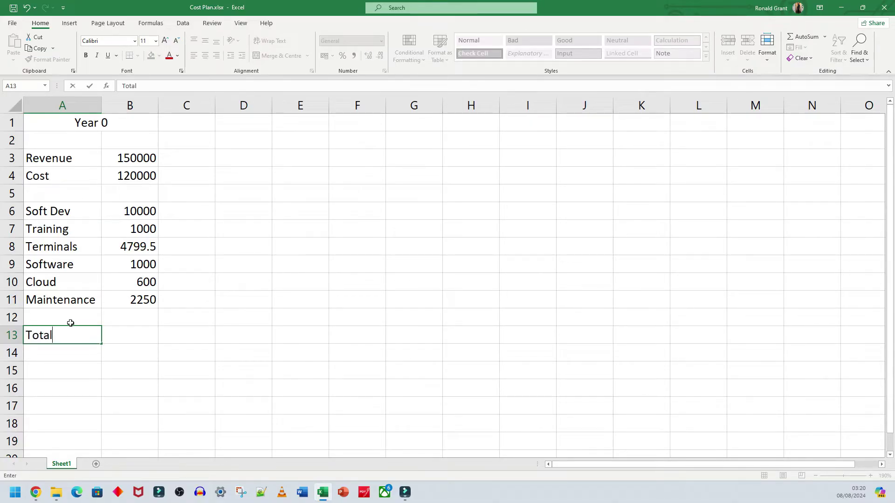
{"action": "left_click", "coordinate": [111, 334]}
{"action": "scroll", "coordinate": [123, 336], "scroll_direction": "up", "scroll_amount": 2, "text": "ctrl"}
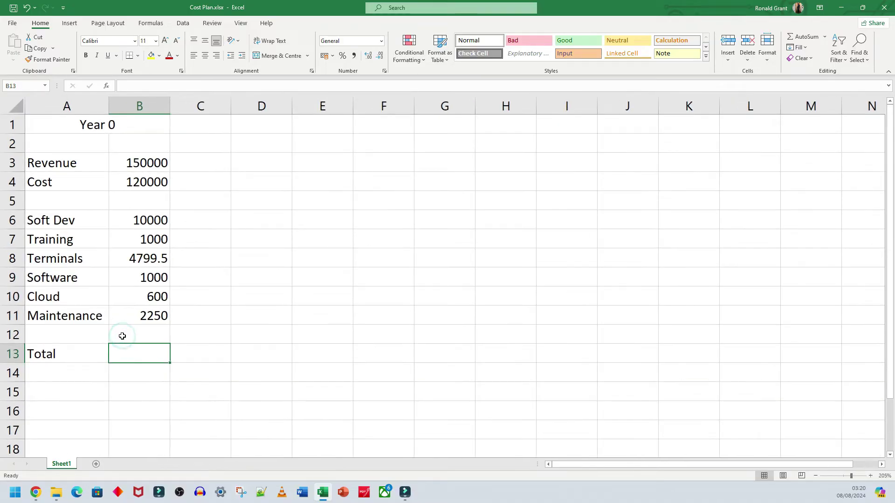
{"action": "type", "text": "=sum("}
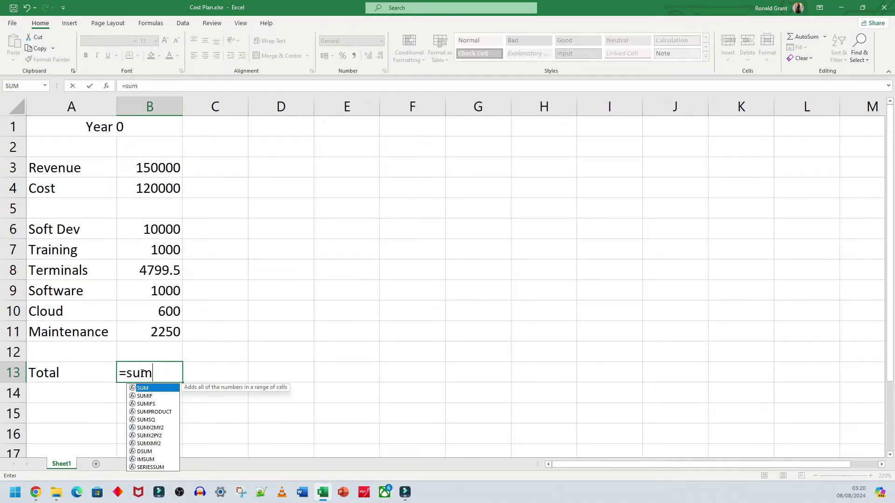
{"action": "left_click_drag", "start_coordinate": [150, 188], "coordinate": [148, 275]}
{"action": "left_click", "coordinate": [200, 307]}
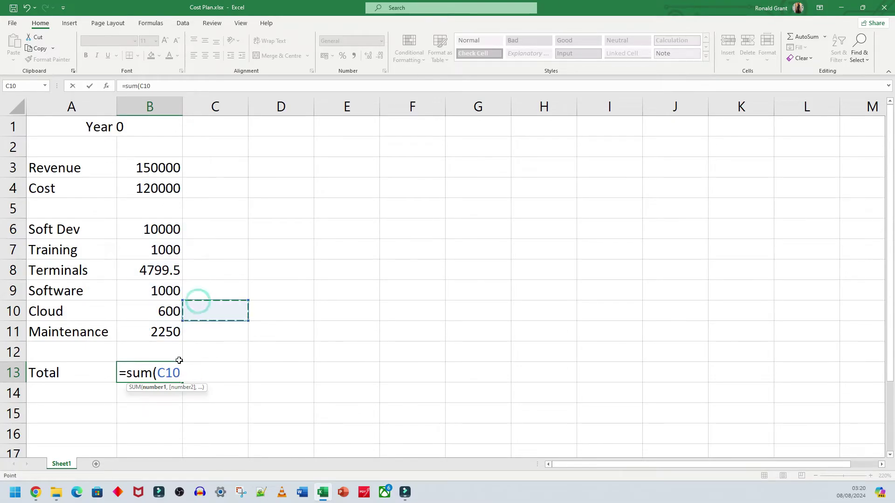
{"action": "key", "text": "Escape"}
- Calculate the total costs in B13 with AutoSum, extending the summed range to B4:B12 to include the Cost row
{"action": "left_click", "coordinate": [146, 371]}
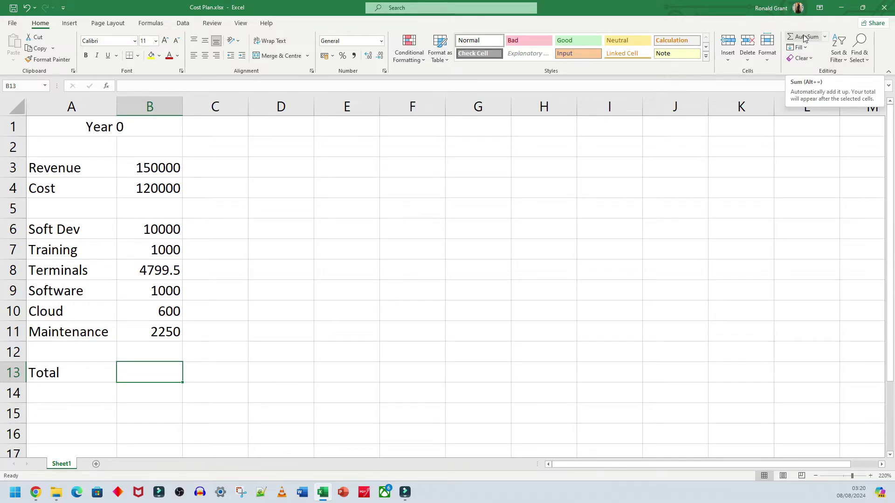
{"action": "left_click", "coordinate": [825, 38]}
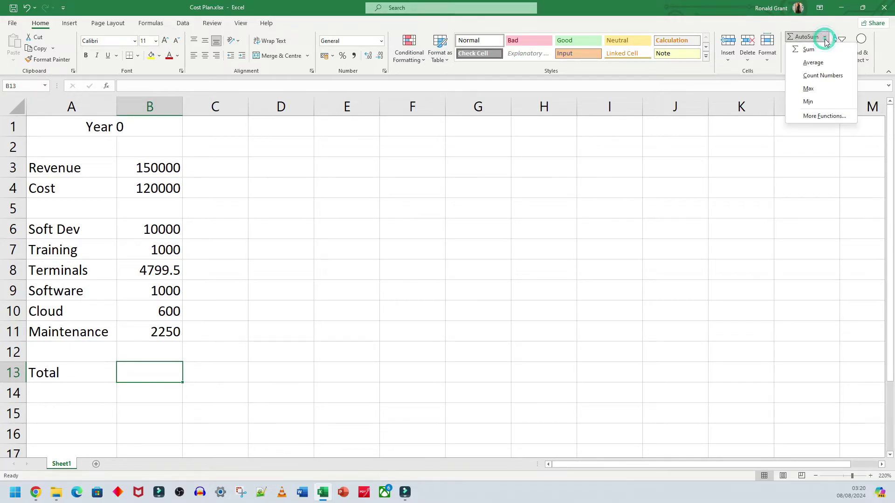
{"action": "left_click", "coordinate": [810, 48]}
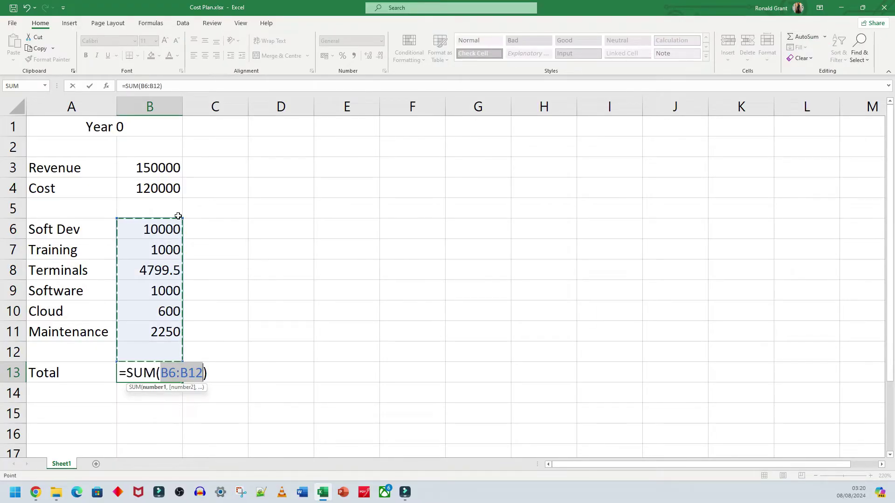
{"action": "left_click_drag", "start_coordinate": [178, 217], "coordinate": [178, 187]}
{"action": "key", "text": "Return"}
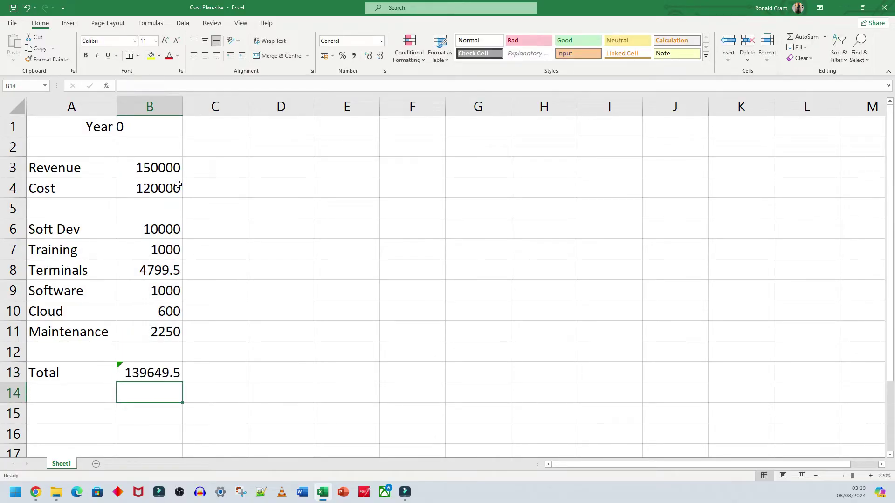
{"action": "left_click", "coordinate": [162, 373]}
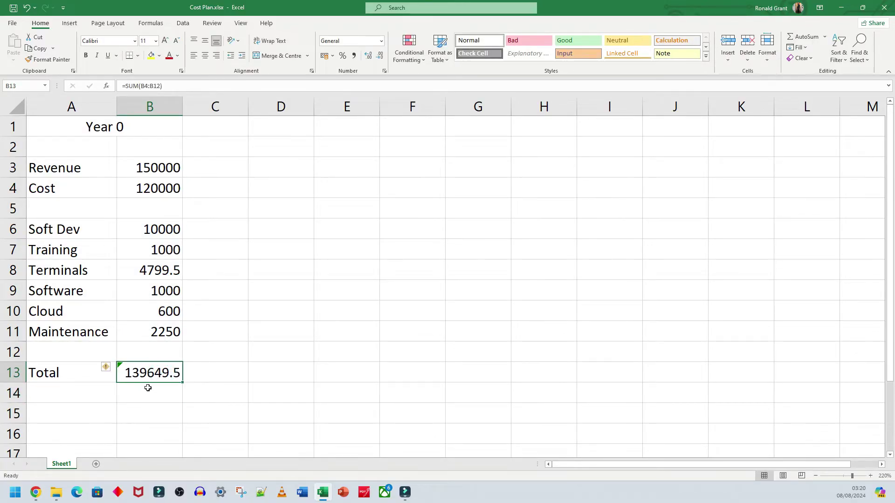
{"action": "left_click", "coordinate": [146, 387]}
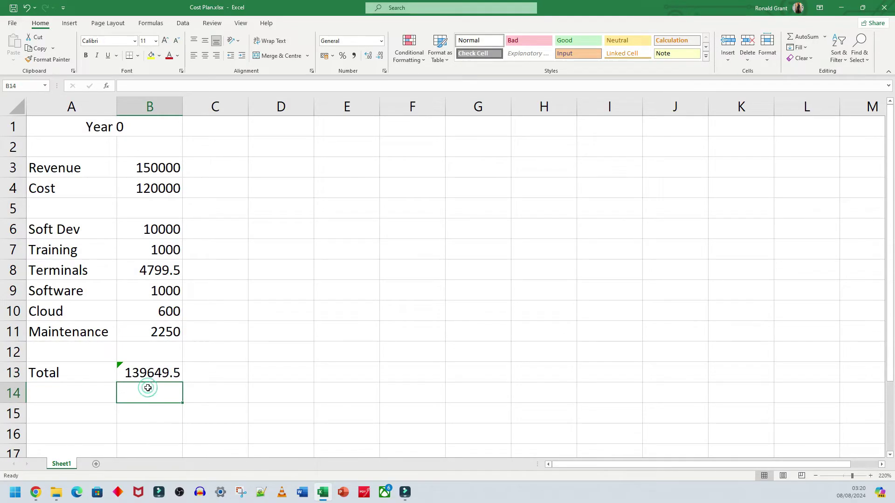
- Enter the label "Profit" in cell A14, directly below Total
{"action": "left_click", "coordinate": [90, 399]}
{"action": "type", "text": "profi"}
{"action": "key", "text": "BackSpace"}
{"action": "key", "text": "BackSpace"}
{"action": "key", "text": "BackSpace"}
{"action": "key", "text": "BackSpace"}
{"action": "key", "text": "BackSpace"}
{"action": "type", "text": "Profit"}
{"action": "key", "text": "Return"}
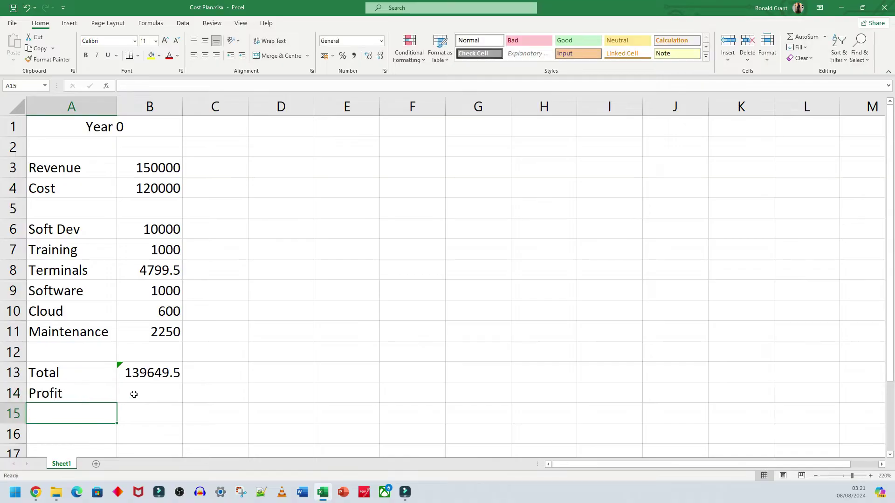
- Calculate the Year 0 profit in B14 as revenue minus total costs with the formula =B3-B13
{"action": "left_click", "coordinate": [133, 372]}
{"action": "left_click", "coordinate": [149, 184]}
{"action": "left_click", "coordinate": [138, 167]}
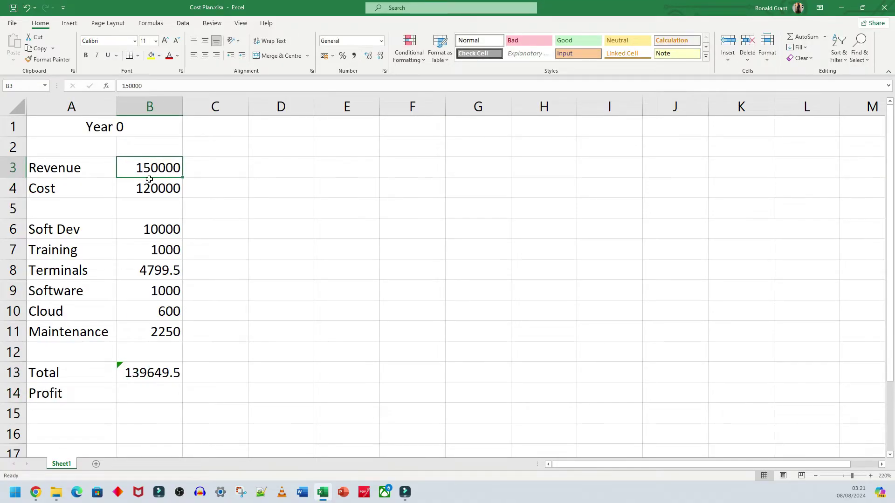
{"action": "left_click", "coordinate": [131, 394]}
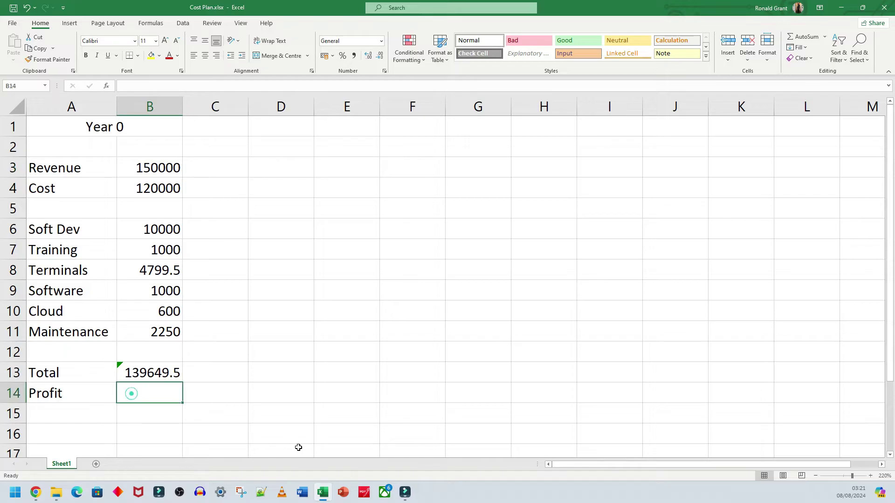
{"action": "type", "text": "="}
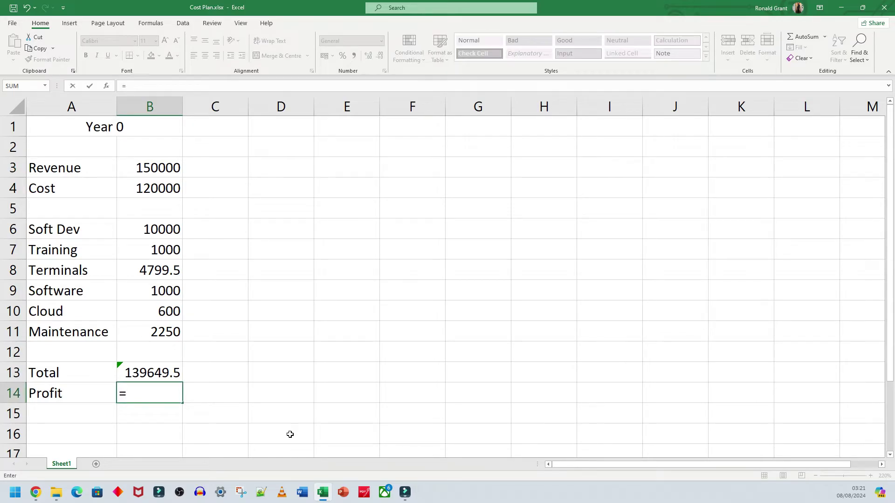
{"action": "left_click", "coordinate": [142, 169]}
{"action": "type", "text": "-"}
{"action": "left_click", "coordinate": [170, 373]}
{"action": "key", "text": "Return"}
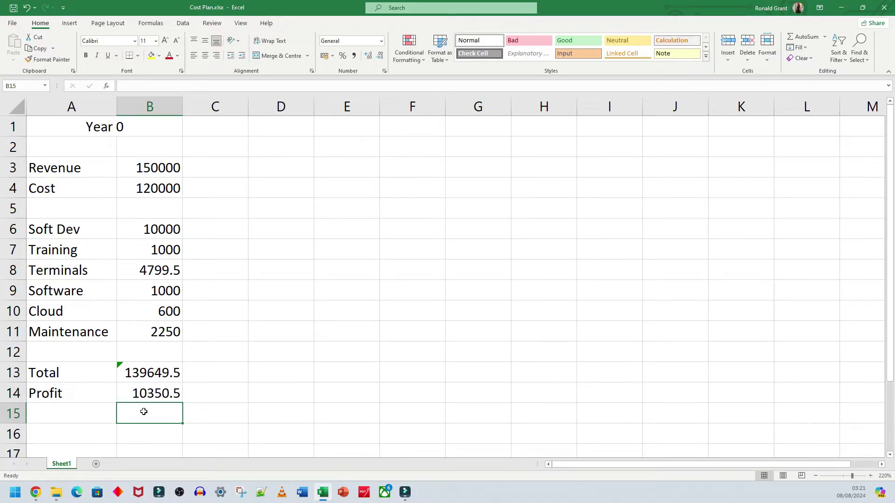
{"action": "left_click", "coordinate": [146, 394]}
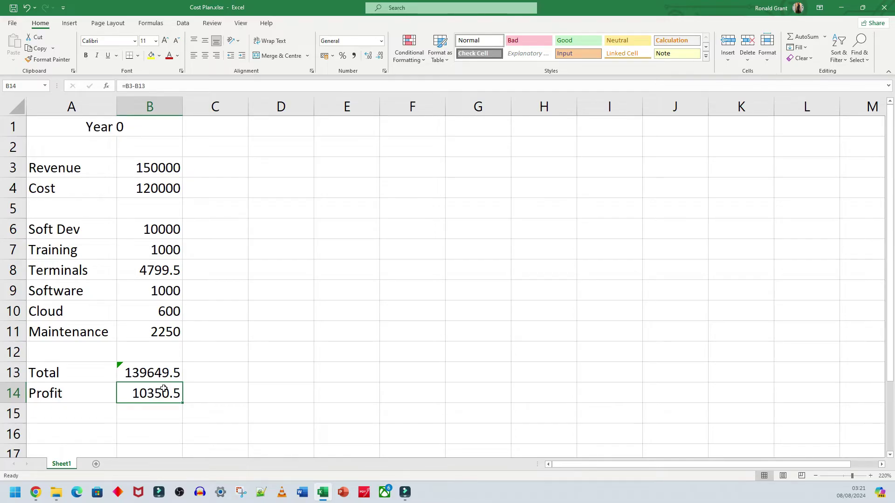
{"action": "left_click", "coordinate": [113, 134]}
{"action": "left_click_drag", "start_coordinate": [89, 124], "coordinate": [149, 394]}
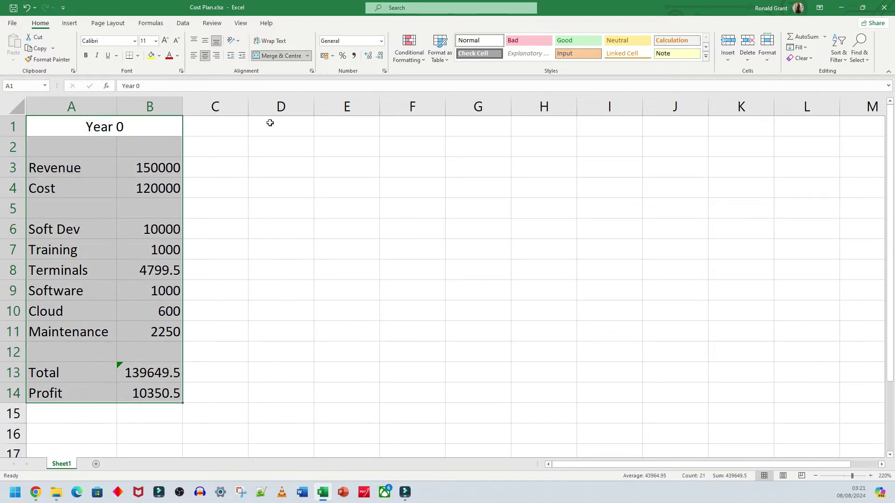
{"action": "left_click", "coordinate": [269, 123]}
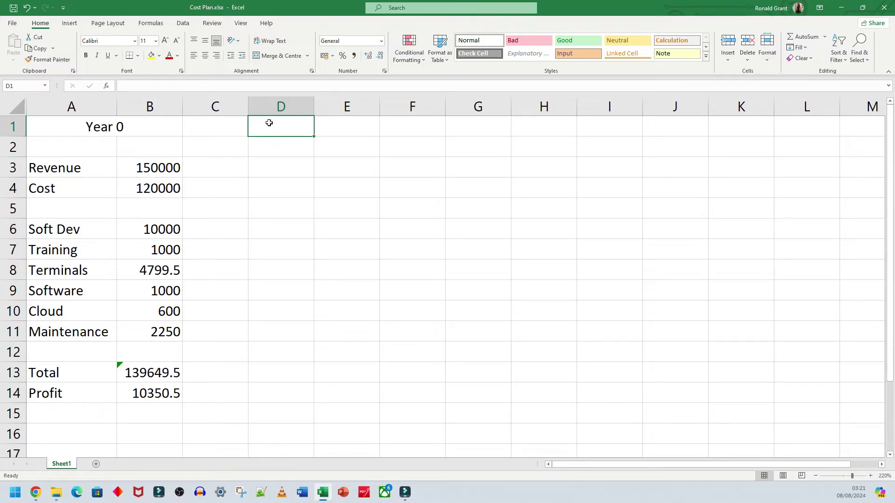
{"action": "left_click", "coordinate": [841, 8]}
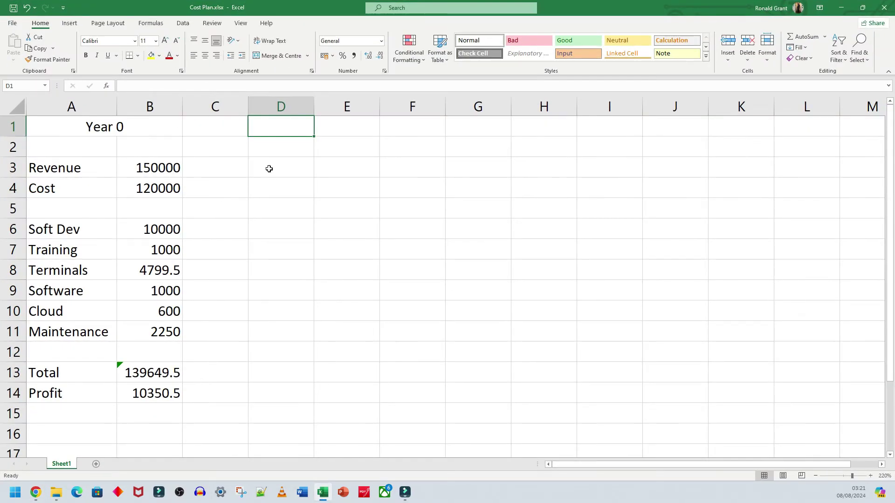
- Calculate the Year 1 revenue in D3 as Year 0 revenue plus 5% with the formula =B3+B3*0.05
{"action": "left_click", "coordinate": [272, 164]}
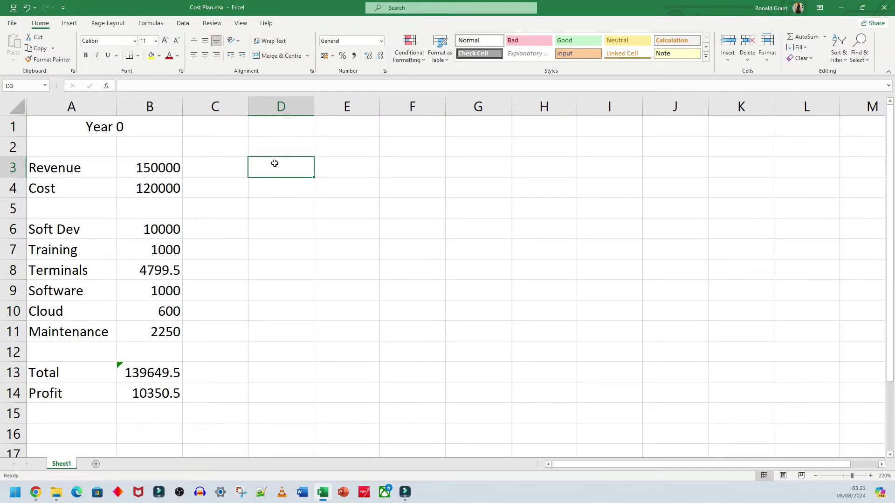
{"action": "left_click_drag", "start_coordinate": [58, 170], "coordinate": [81, 286]}
{"action": "left_click", "coordinate": [296, 167]}
{"action": "type", "text": "="}
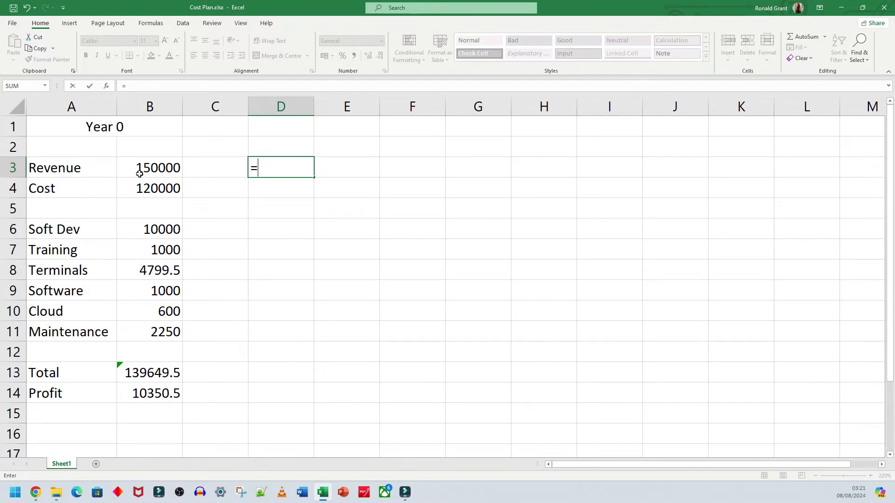
{"action": "key", "text": "BackSpace"}
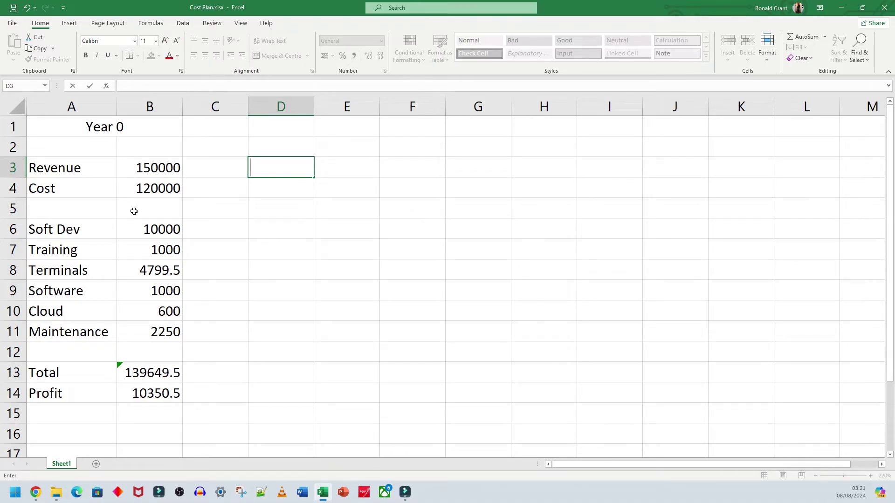
{"action": "type", "text": "="}
{"action": "left_click", "coordinate": [159, 171]}
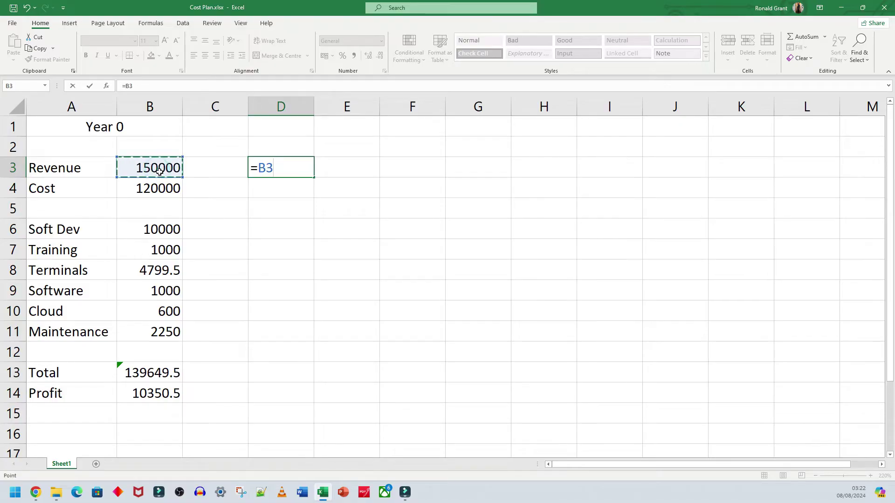
{"action": "type", "text": "+"}
{"action": "left_click", "coordinate": [158, 171]}
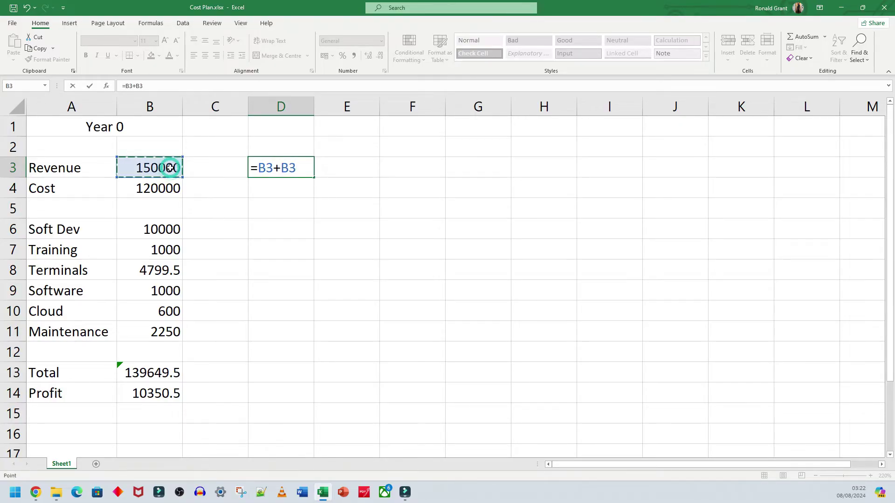
{"action": "type", "text": "*0.05"}
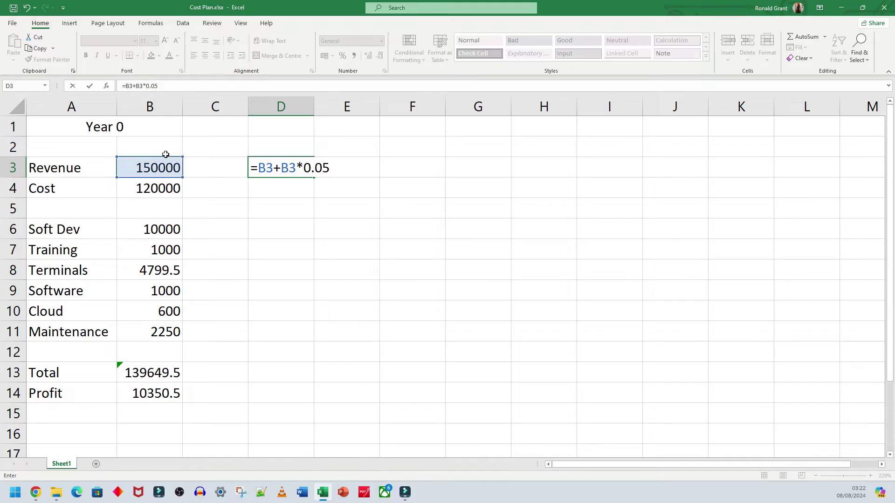
{"action": "key", "text": "Return"}
{"action": "left_click", "coordinate": [262, 173]}
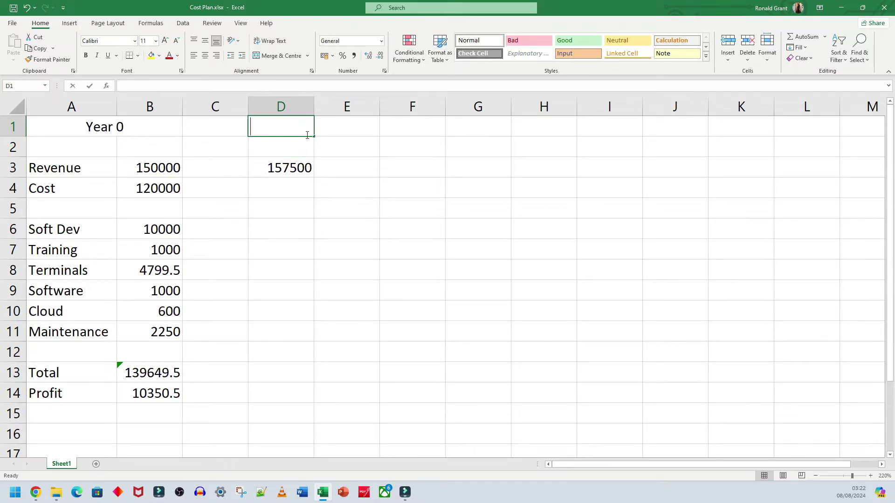
- Enter the heading "year 1" in cell D1 above the forecast revenue
{"action": "type", "text": "year 1"}
{"action": "key", "text": "BackSpace"}
{"action": "key", "text": "BackSpace"}
{"action": "type", "text": "1"}
{"action": "key", "text": "Return"}
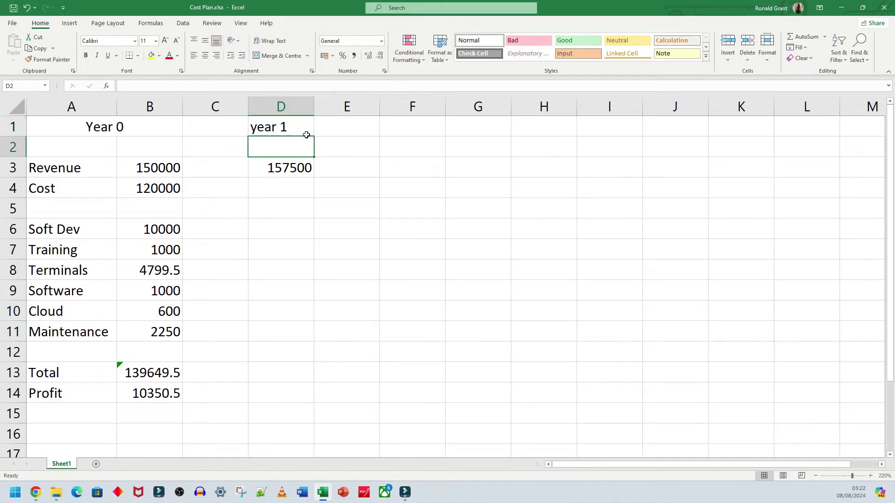
- Enter 120000 as the Year 1 cost in cell D4
{"action": "left_click", "coordinate": [310, 191]}
{"action": "type", "text": "120"}
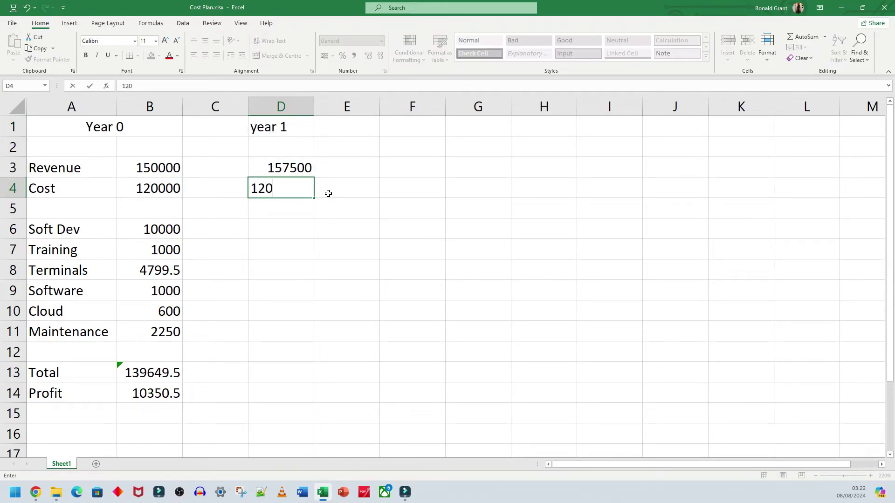
{"action": "type", "text": "000"}
{"action": "left_click", "coordinate": [279, 209]}
- Enter 0 for the Year 1 Soft Dev, Training, Terminals and Software costs in D6:D9
{"action": "left_click", "coordinate": [267, 229]}
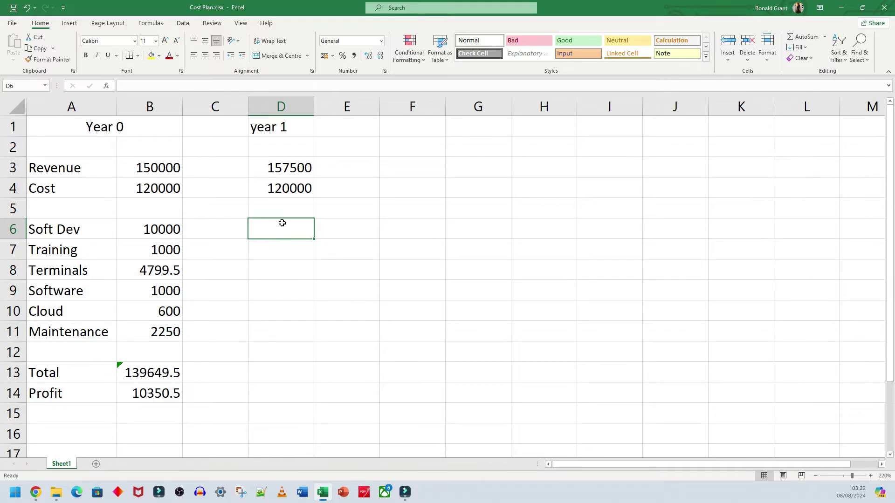
{"action": "type", "text": "0"}
{"action": "key", "text": "Return"}
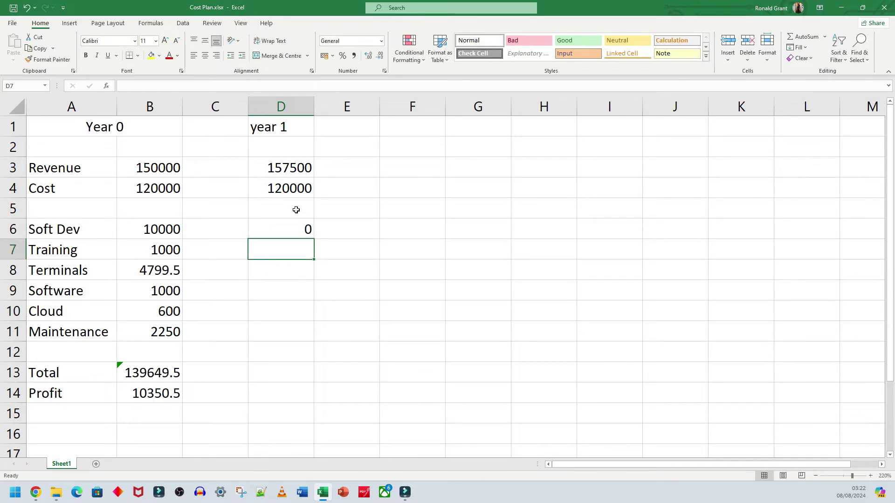
{"action": "type", "text": "0"}
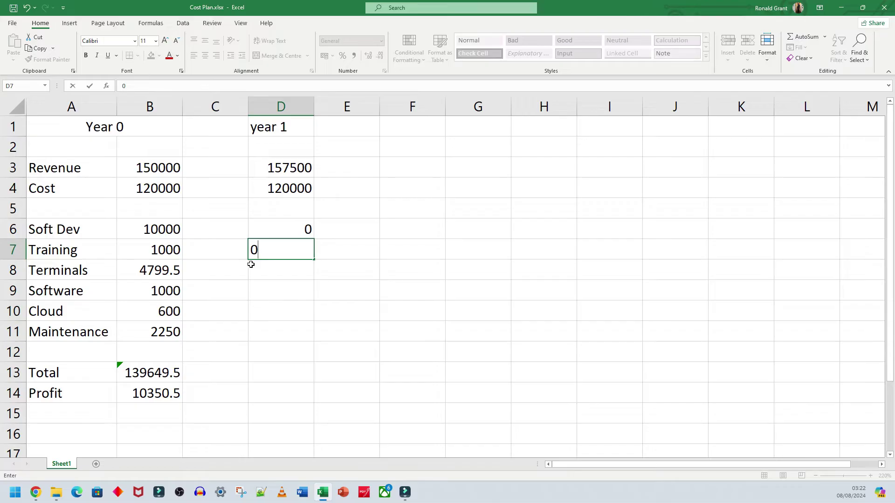
{"action": "key", "text": "Return"}
{"action": "type", "text": "0"}
{"action": "key", "text": "Return"}
{"action": "type", "text": "0"}
{"action": "key", "text": "Return"}
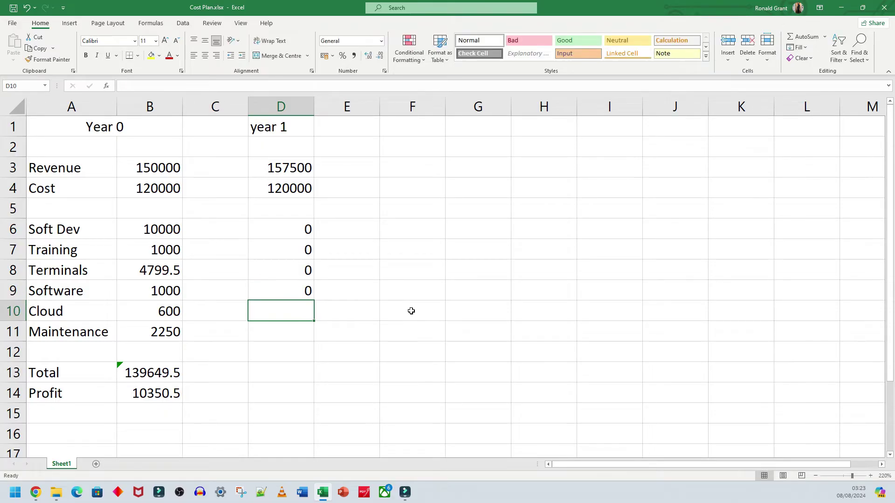
- Enter the Year 1 recurring costs: 600 for Cloud in D10 and 2250 for Maintenance in D11
{"action": "type", "text": "600"}
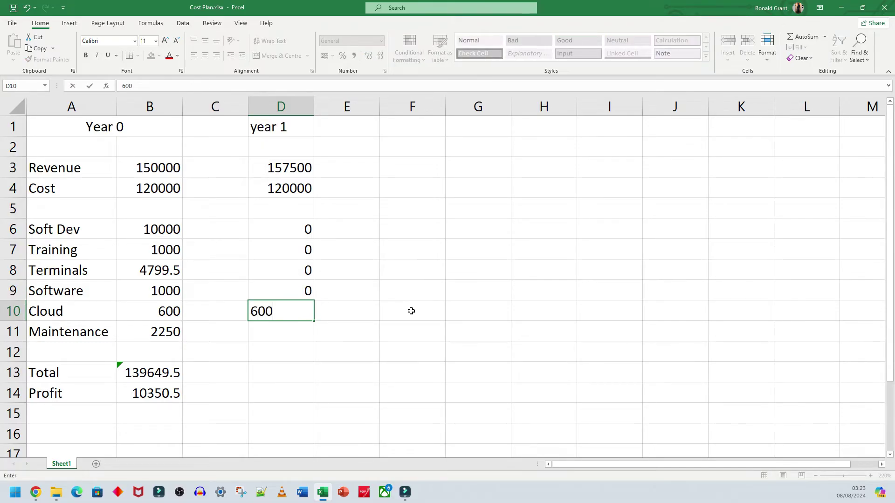
{"action": "left_click", "coordinate": [282, 337]}
{"action": "left_click", "coordinate": [282, 312]}
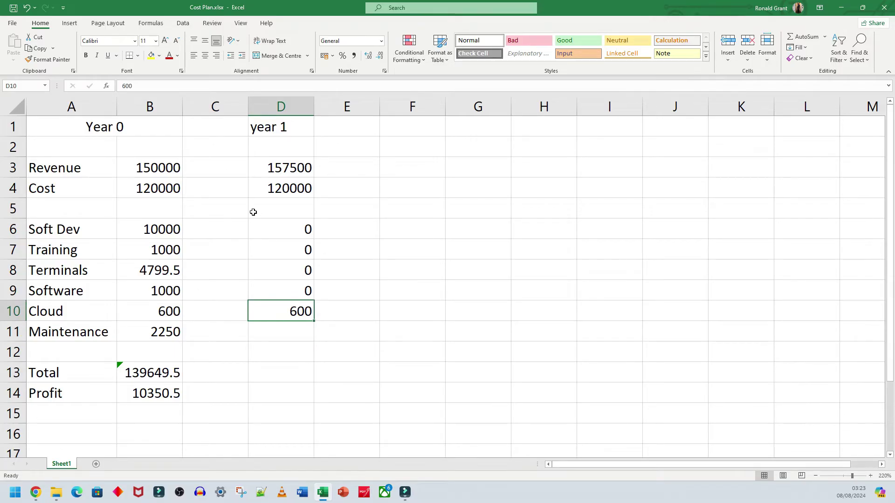
{"action": "left_click", "coordinate": [292, 338]}
{"action": "type", "text": "2250"}
{"action": "key", "text": "Return"}
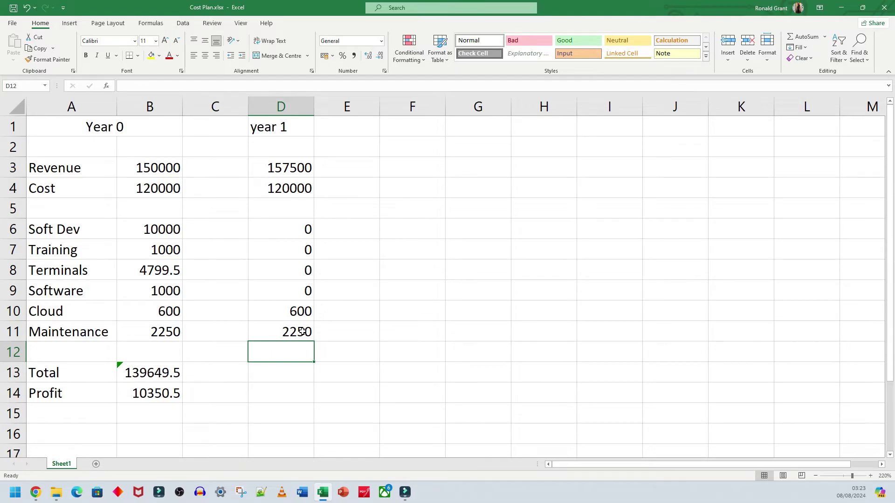
- Capitalize the heading in D1 so that it reads "Year 1"
{"action": "left_click", "coordinate": [256, 127]}
{"action": "double_click", "coordinate": [256, 127]}
{"action": "key", "text": "BackSpace"}
{"action": "type", "text": "Y"}
{"action": "key", "text": "Return"}
{"action": "left_click", "coordinate": [283, 170]}
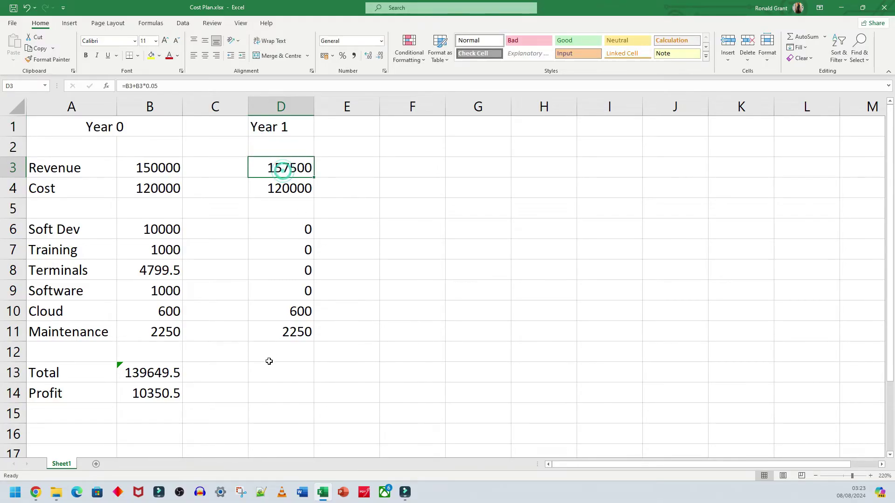
- Calculate the Year 1 total costs in D13 with the formula =SUM(D4:D11)
{"action": "left_click", "coordinate": [261, 372]}
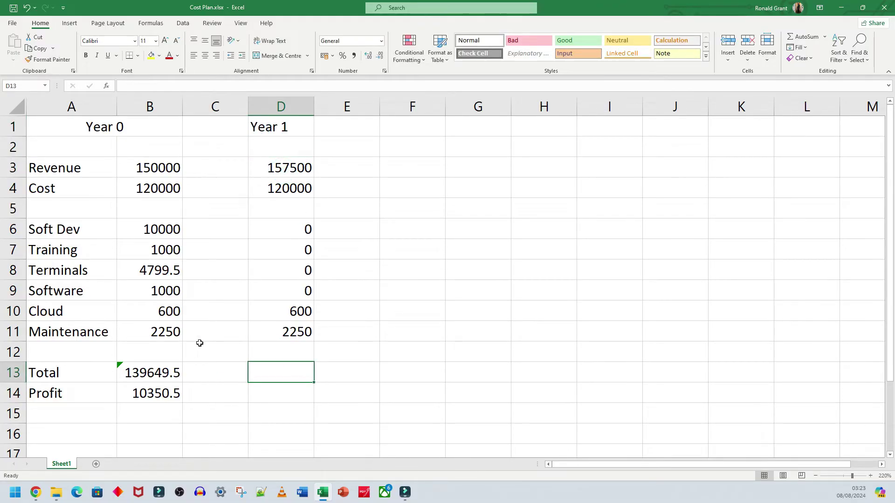
{"action": "type", "text": "=sum("}
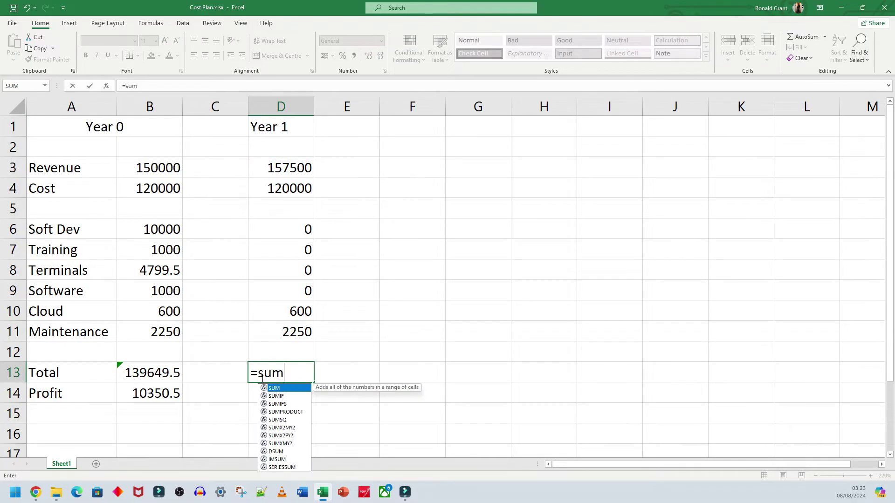
{"action": "left_click_drag", "start_coordinate": [297, 188], "coordinate": [298, 332]}
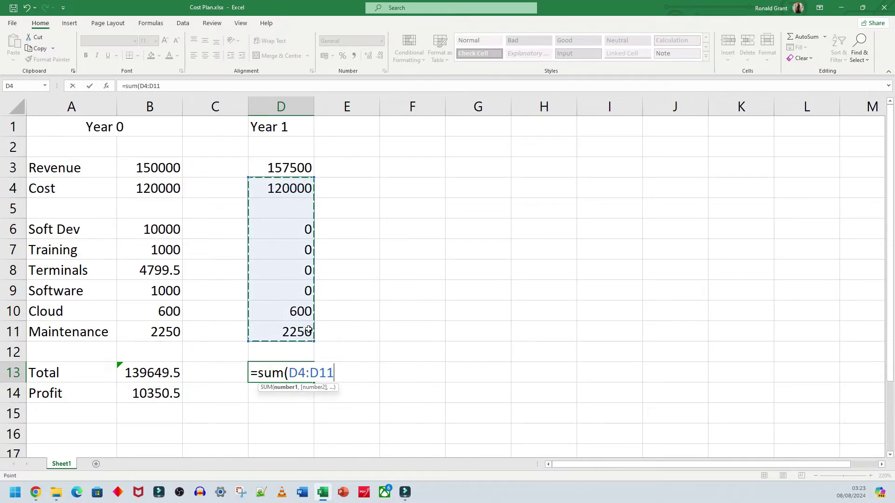
{"action": "key", "text": "Return"}
{"action": "left_click", "coordinate": [282, 378]}
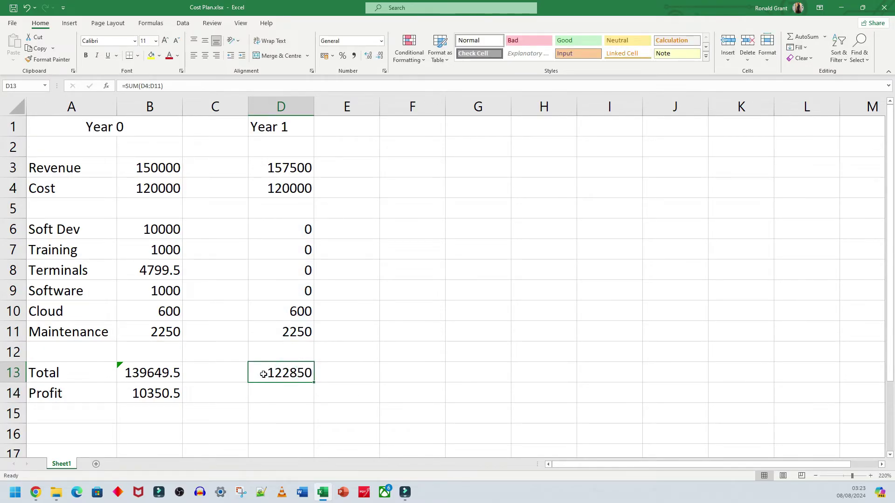
- Calculate the Year 1 profit in D14 as revenue minus total costs with the formula =D3-D13
{"action": "left_click", "coordinate": [271, 395]}
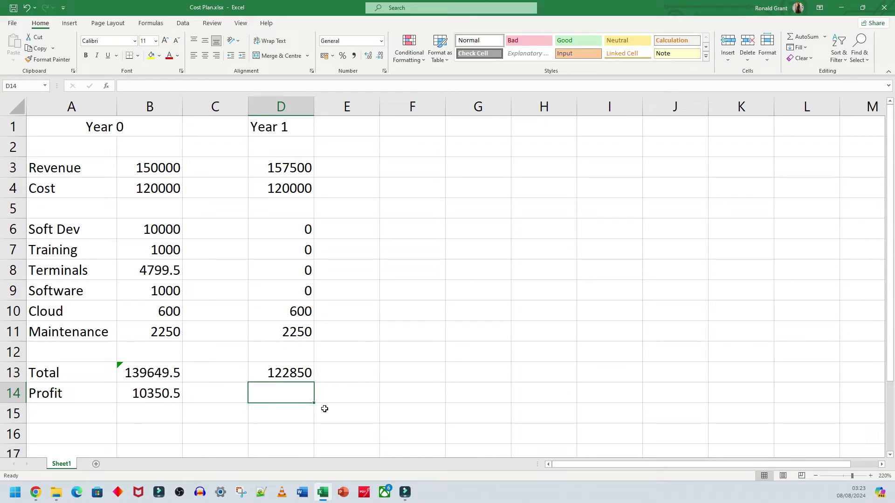
{"action": "type", "text": "="}
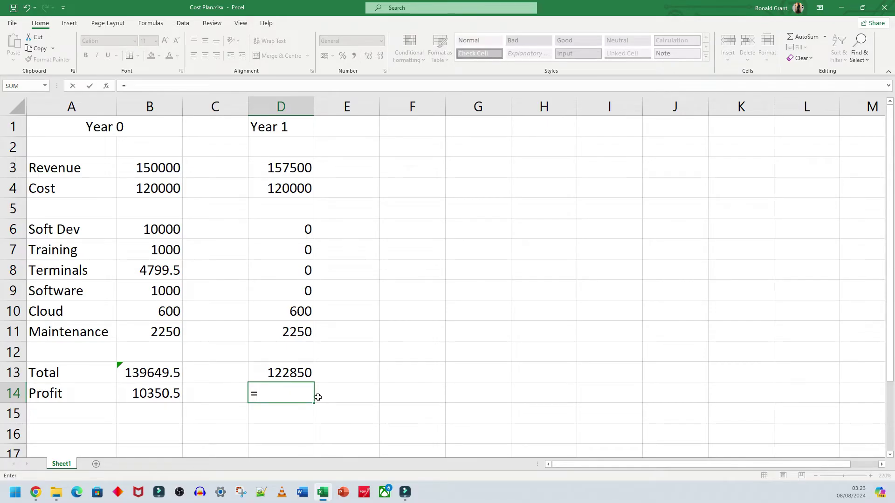
{"action": "left_click", "coordinate": [281, 169]}
{"action": "type", "text": "-"}
{"action": "left_click", "coordinate": [297, 374]}
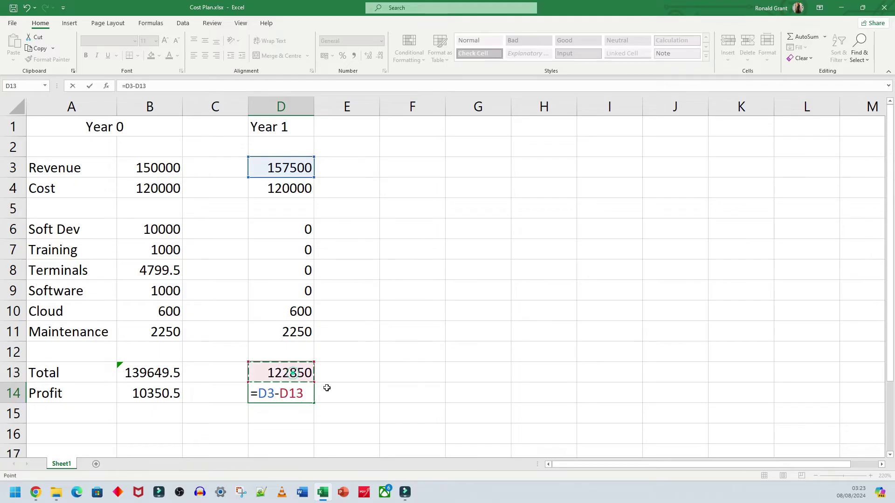
{"action": "key", "text": "Return"}
{"action": "left_click", "coordinate": [268, 394]}
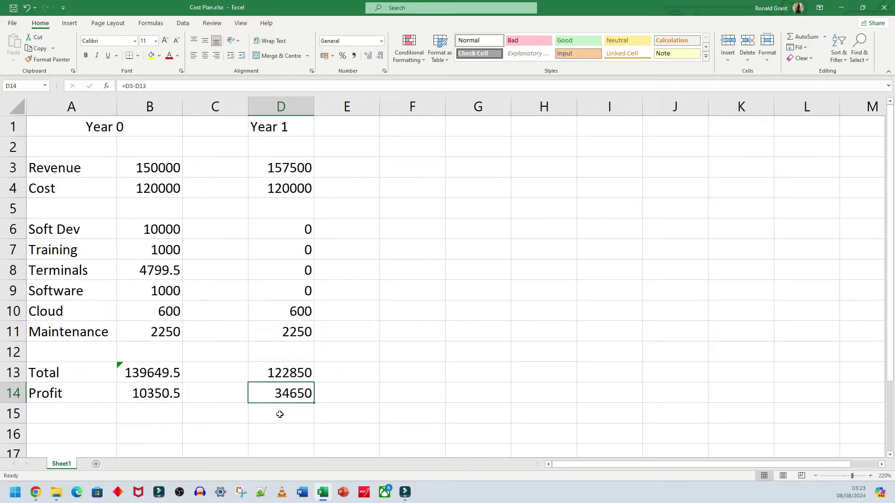
- Add the growth rate to the Year 1 heading in D1 so that it reads "Year 1 - 5%"
{"action": "double_click", "coordinate": [289, 135]}
{"action": "type", "text": "- 5%"}
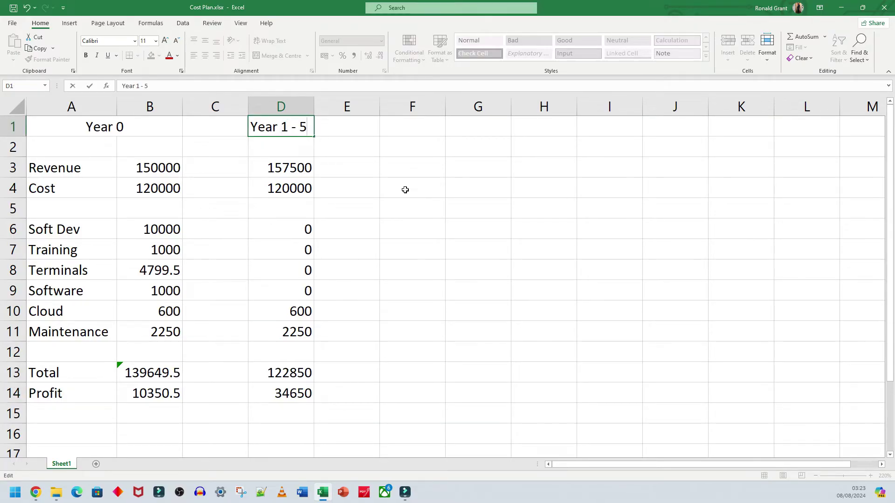
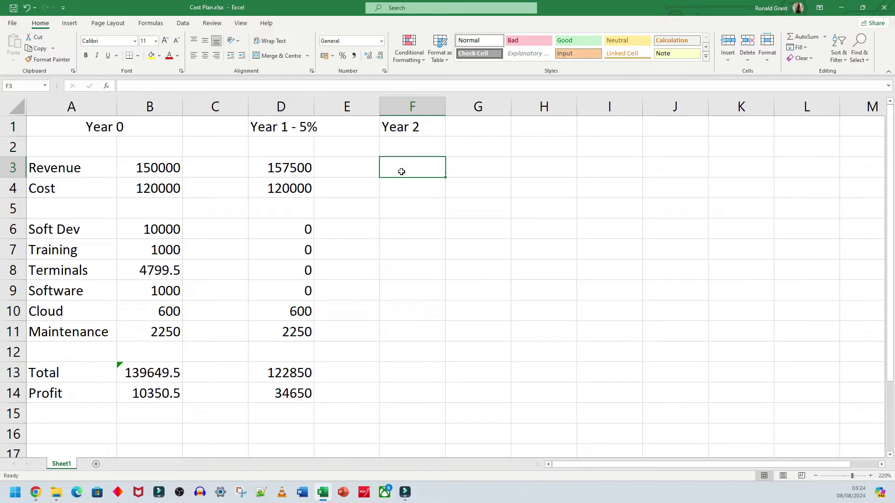
- Calculate the Year 2 revenue in F3 as Year 1 revenue plus 10% with the formula =D3+D3*0.10
{"action": "type", "text": "="}
{"action": "left_click", "coordinate": [279, 167]}
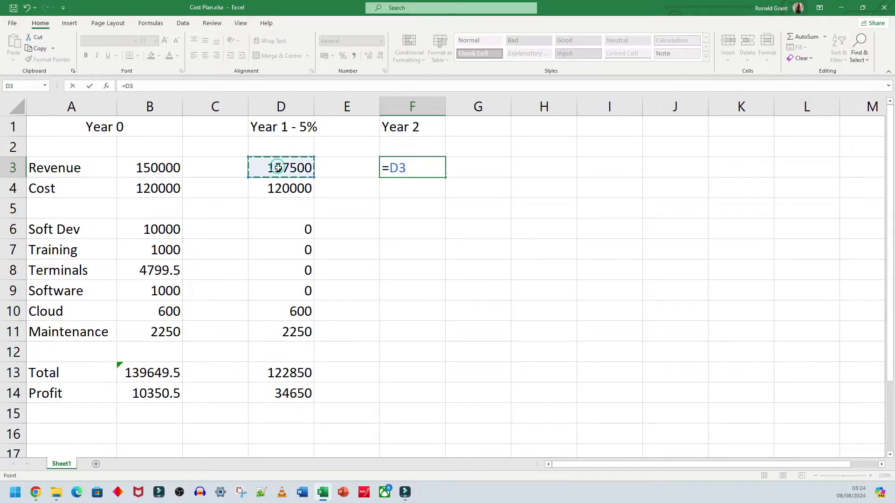
{"action": "type", "text": "+"}
{"action": "left_click", "coordinate": [283, 169]}
{"action": "type", "text": "*0.10"}
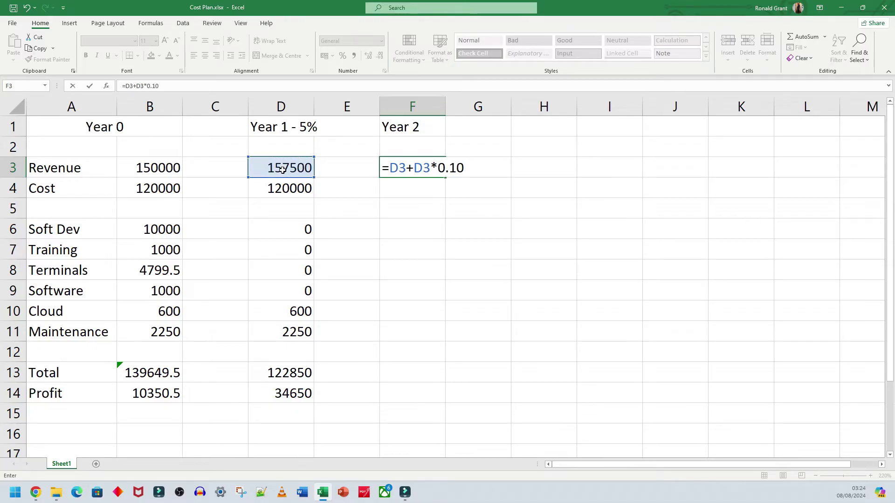
{"action": "key", "text": "Return"}
{"action": "left_click", "coordinate": [426, 169]}
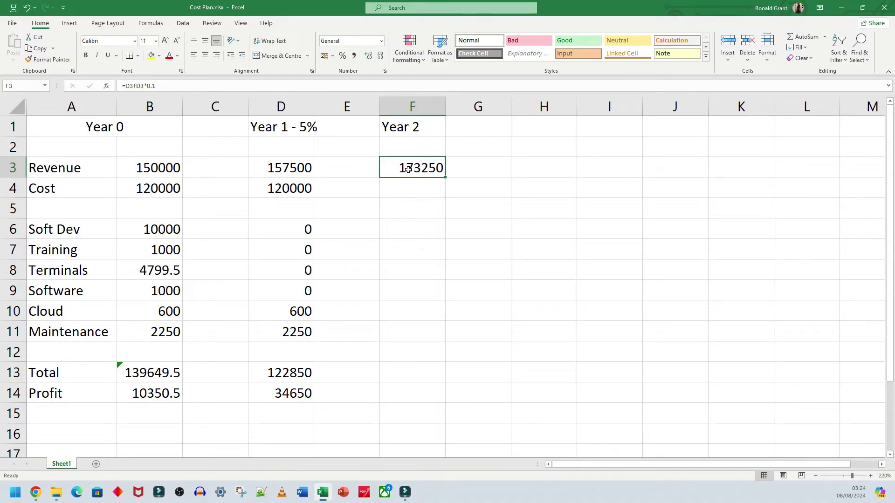
- Enter 120000 as the Year 2 cost in cell F4
{"action": "left_click", "coordinate": [302, 168]}
{"action": "left_click", "coordinate": [402, 187]}
{"action": "type", "text": "120000"}
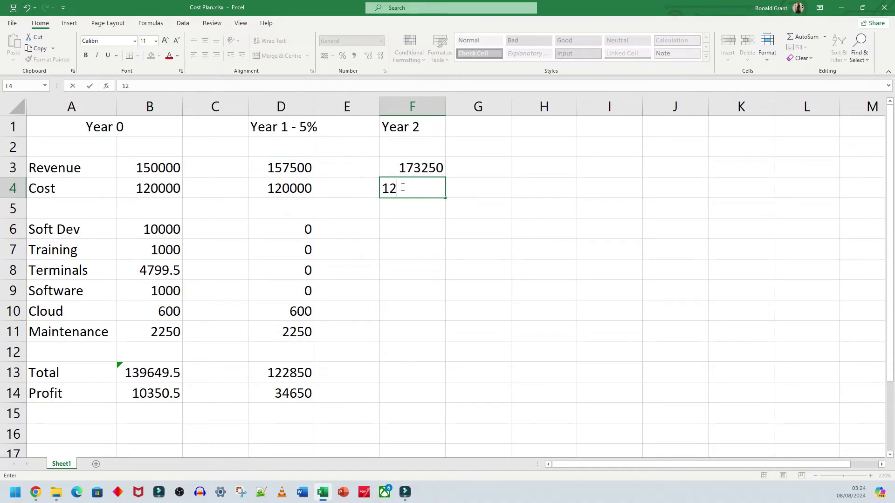
{"action": "left_click", "coordinate": [395, 216]}
- Enter 0 for the Year 2 Soft Dev, Training, Terminals and Software costs in F6:F9
{"action": "left_click", "coordinate": [400, 227]}
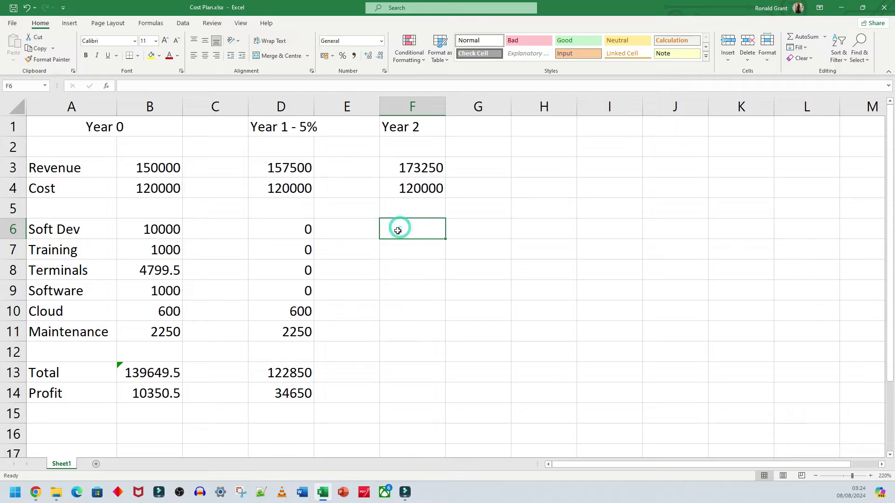
{"action": "type", "text": "0"}
{"action": "key", "text": "Return"}
{"action": "type", "text": "0"}
{"action": "key", "text": "Return"}
{"action": "type", "text": "0"}
{"action": "key", "text": "Return"}
{"action": "type", "text": "0"}
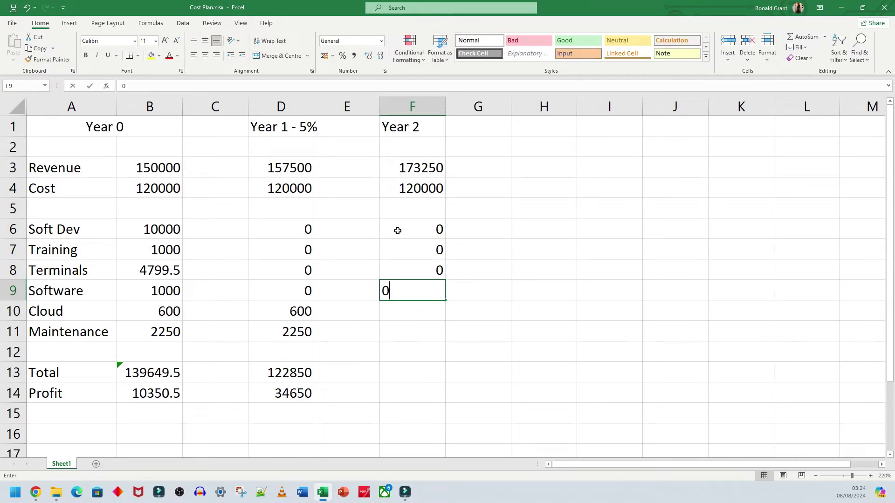
{"action": "key", "text": "Return"}
- Enter the Year 2 recurring costs: 600 for Cloud in F10 and 2250 for Maintenance in F11
{"action": "type", "text": "600"}
{"action": "key", "text": "Return"}
{"action": "type", "text": "2250"}
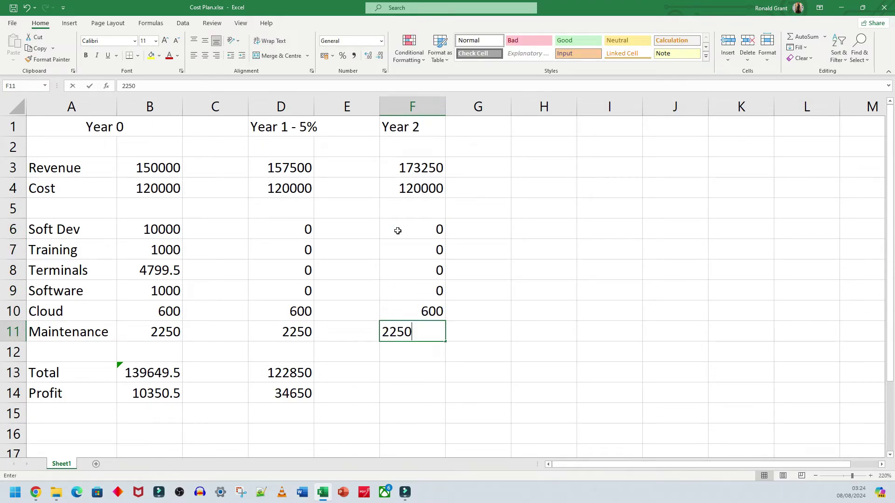
{"action": "key", "text": "Return"}
{"action": "left_click", "coordinate": [19, 310]}
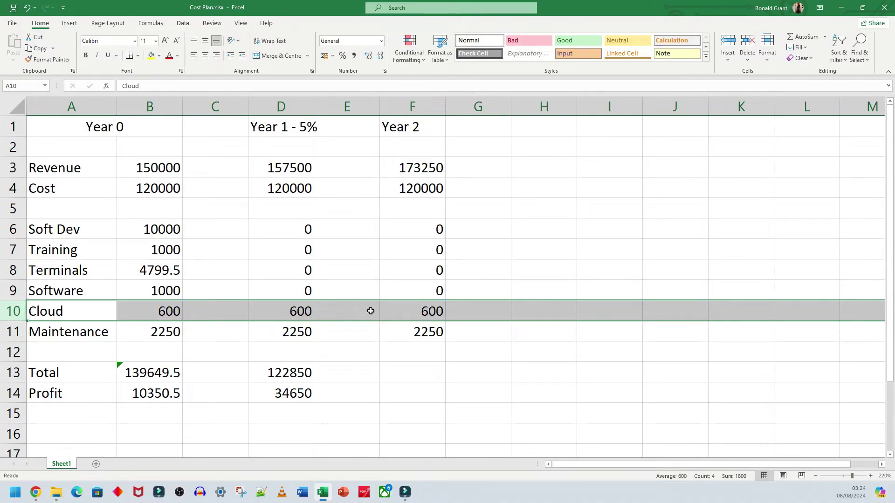
{"action": "left_click", "coordinate": [418, 310]}
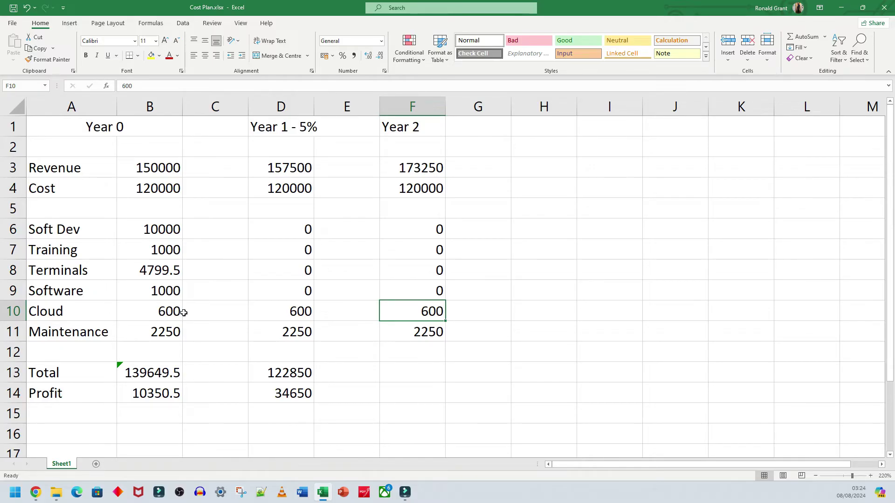
{"action": "left_click", "coordinate": [9, 311]}
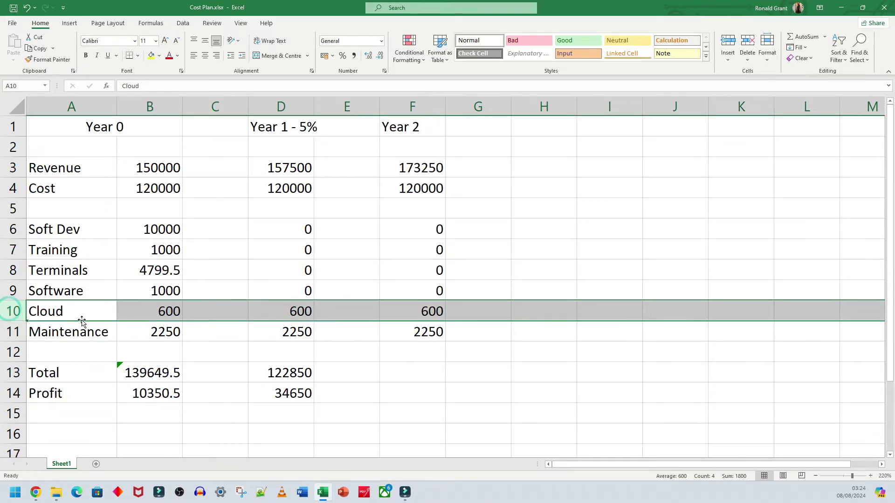
{"action": "left_click", "coordinate": [140, 317]}
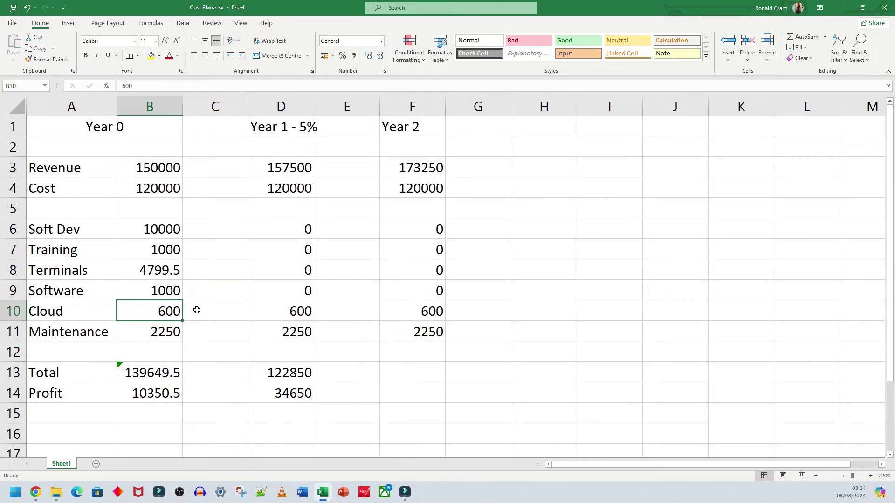
{"action": "left_click", "coordinate": [407, 334]}
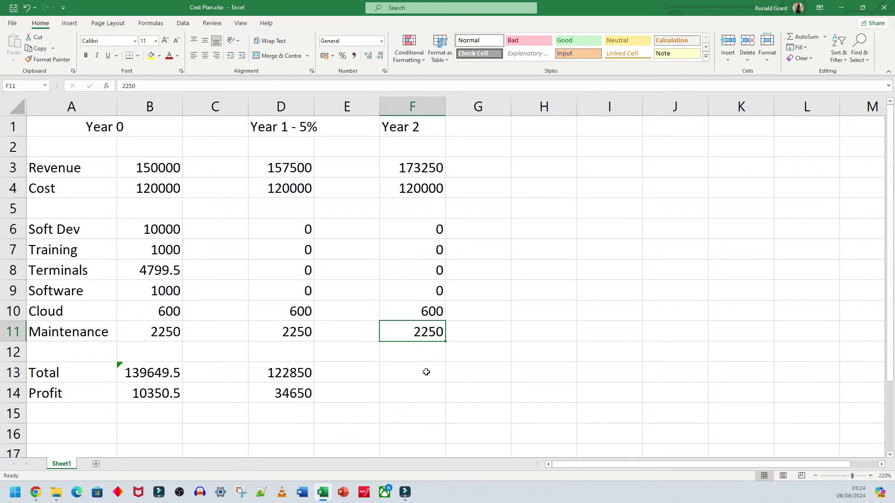
- Calculate the Year 2 total cost in F13 with the formula =SUM(F4:F11)
{"action": "left_click", "coordinate": [425, 369]}
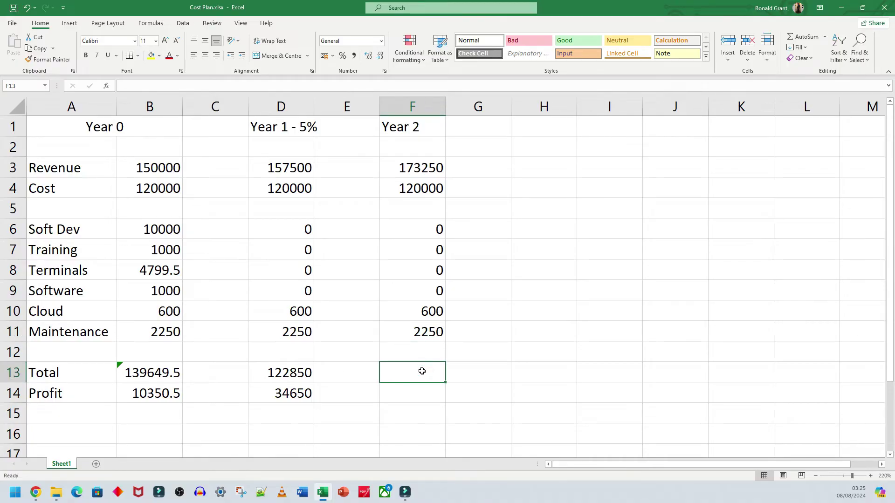
{"action": "type", "text": "=sum("}
{"action": "left_click_drag", "start_coordinate": [418, 189], "coordinate": [419, 332]}
{"action": "key", "text": "Return"}
{"action": "left_click", "coordinate": [438, 375]}
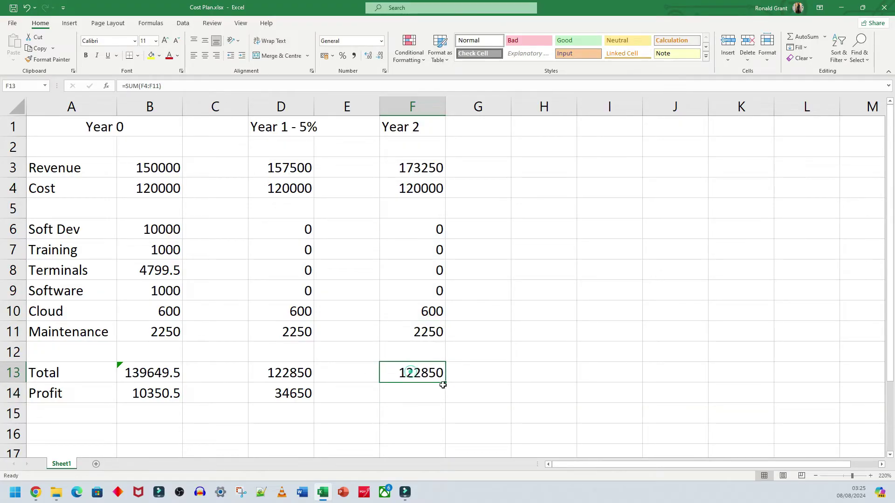
{"action": "left_click", "coordinate": [291, 373]}
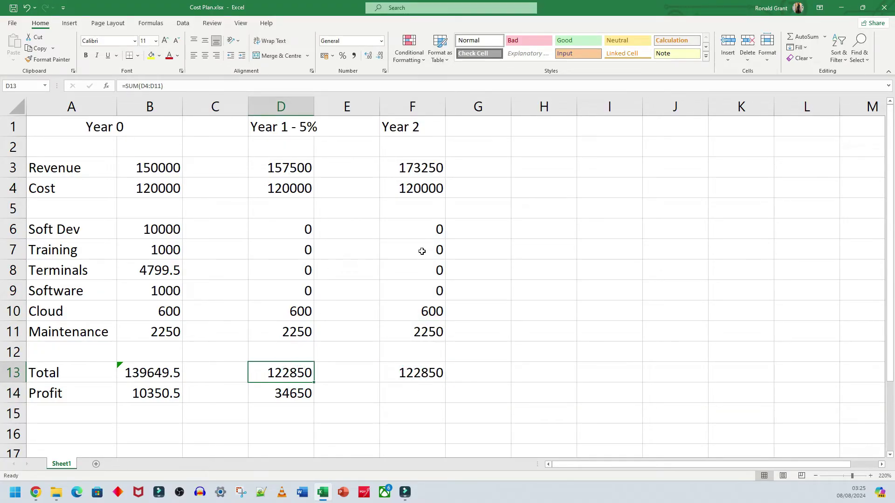
- Calculate the Year 2 profit in F14 as revenue minus total cost with the formula =F3-F13
{"action": "left_click", "coordinate": [417, 395]}
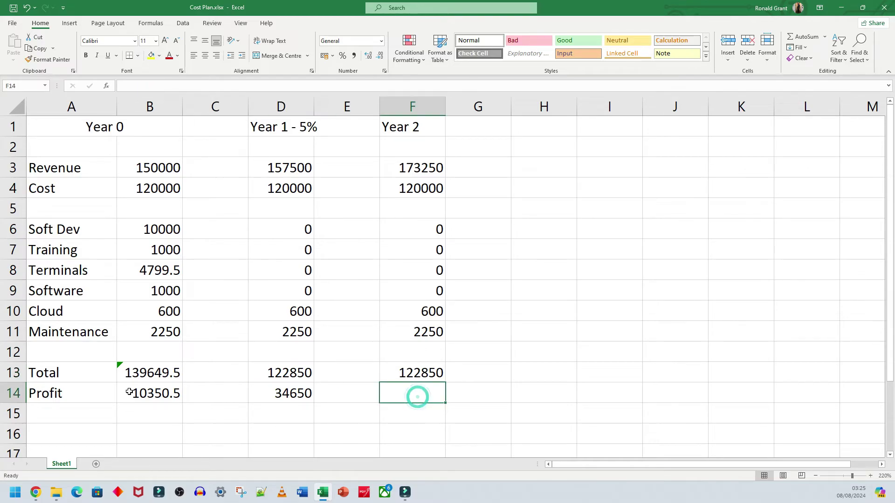
{"action": "type", "text": "="}
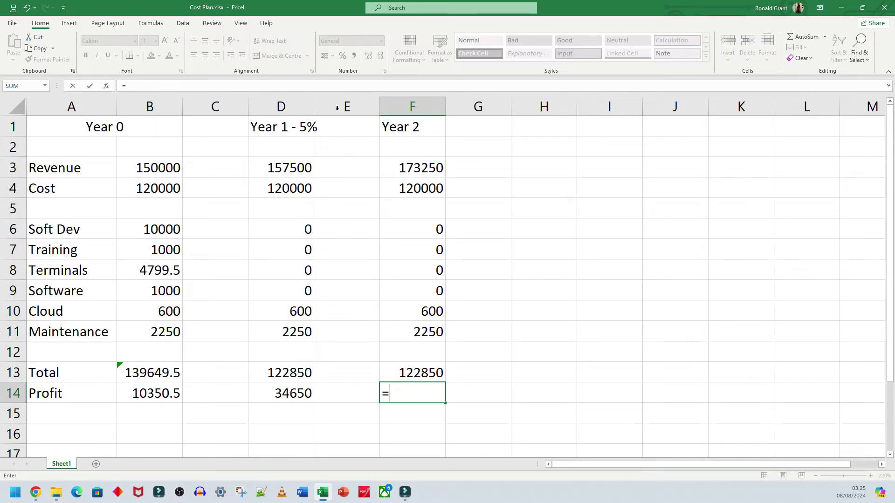
{"action": "left_click", "coordinate": [423, 169]}
{"action": "type", "text": "-"}
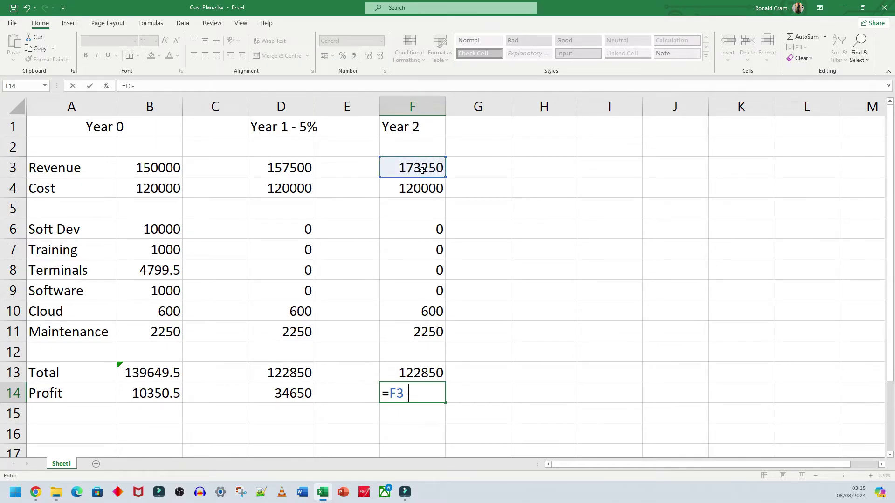
{"action": "left_click", "coordinate": [428, 374]}
{"action": "key", "text": "Return"}
- Extend the Year 2 heading in F1 to "Year 2 - 10%" and fit column F's width to it
{"action": "double_click", "coordinate": [424, 127]}
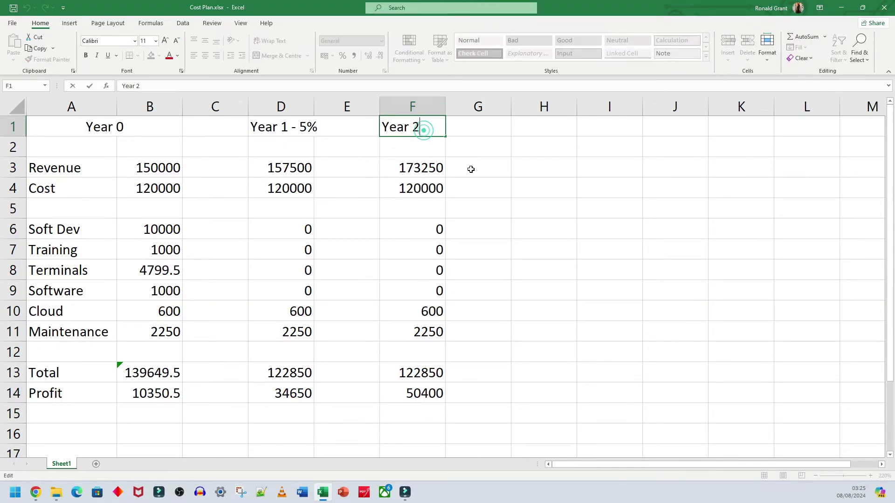
{"action": "type", "text": "- 10%"}
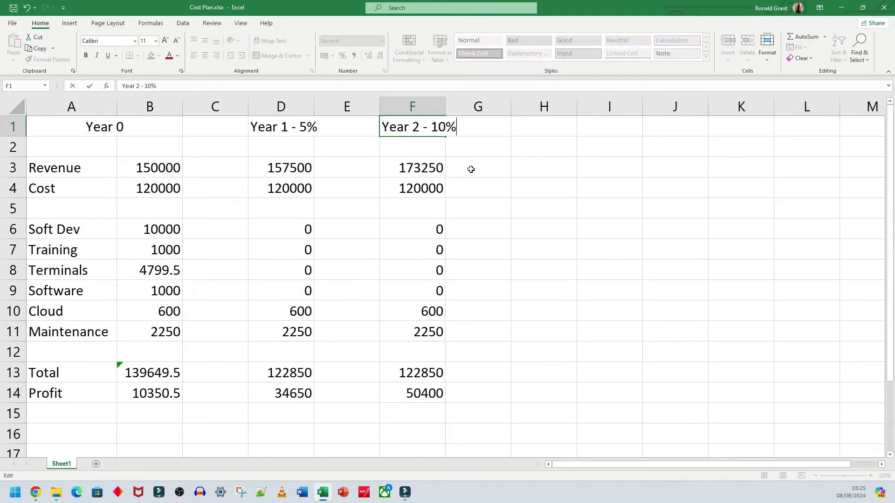
{"action": "key", "text": "Return"}
{"action": "left_click", "coordinate": [483, 178]}
{"action": "double_click", "coordinate": [445, 107]}
{"action": "left_click", "coordinate": [523, 269]}
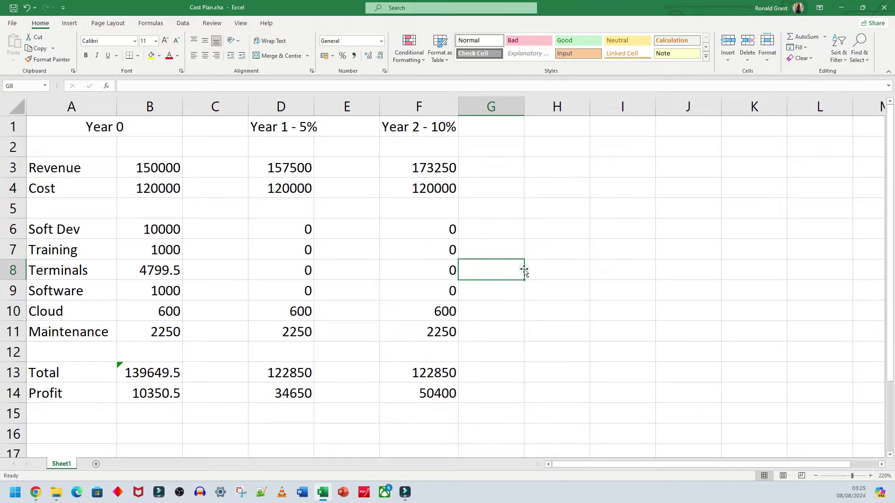
- Enter the heading "Year 3 - 15%" in H1 and fit column H's width to it
{"action": "left_click", "coordinate": [536, 133]}
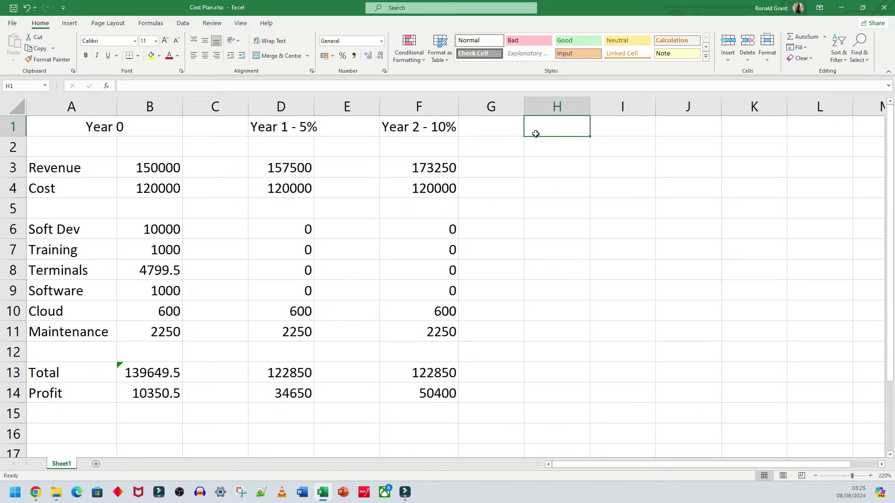
{"action": "type", "text": "Year 3 - 15%"}
{"action": "key", "text": "Return"}
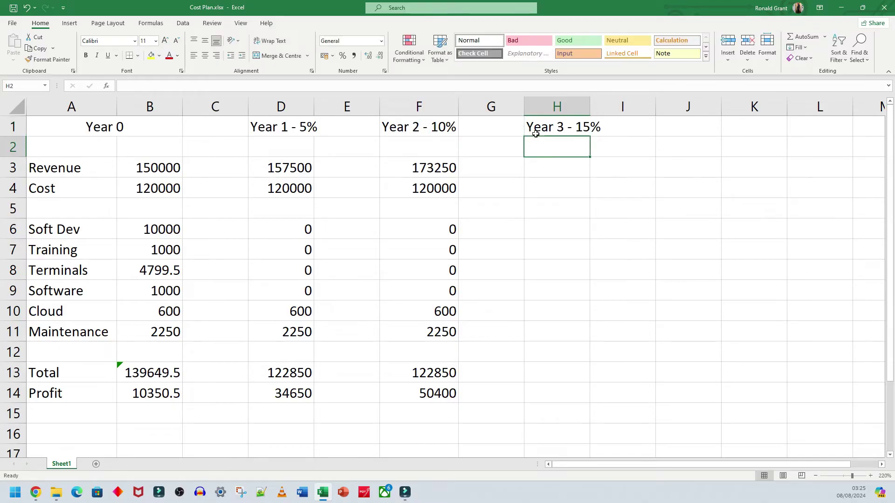
{"action": "left_click", "coordinate": [609, 167]}
{"action": "double_click", "coordinate": [590, 106]}
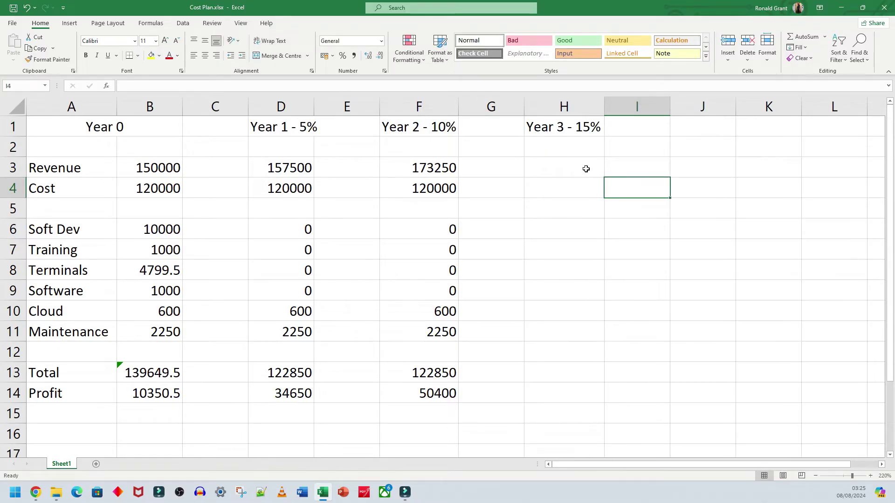
{"action": "key", "text": "Left"}
- Calculate the Year 3 revenue in H3 as Year 2 revenue plus 15% with the formula =F3+F3*0.15
{"action": "left_click", "coordinate": [430, 168]}
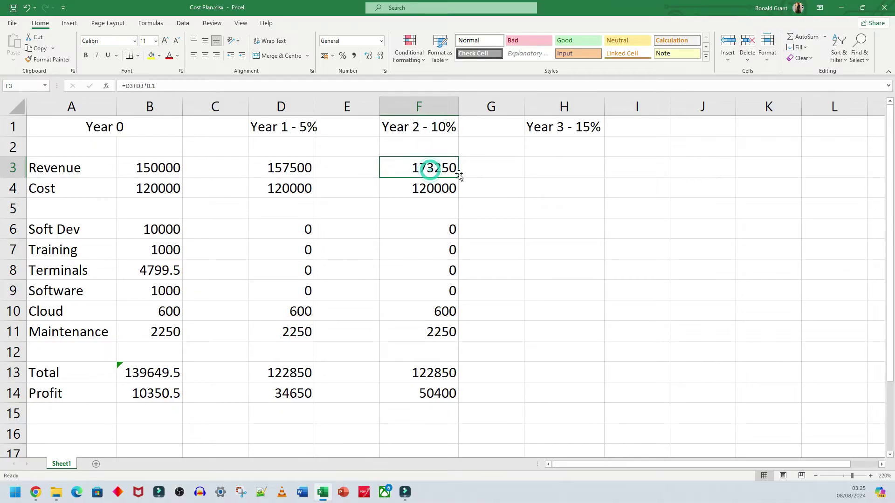
{"action": "left_click", "coordinate": [562, 175]}
{"action": "type", "text": "="}
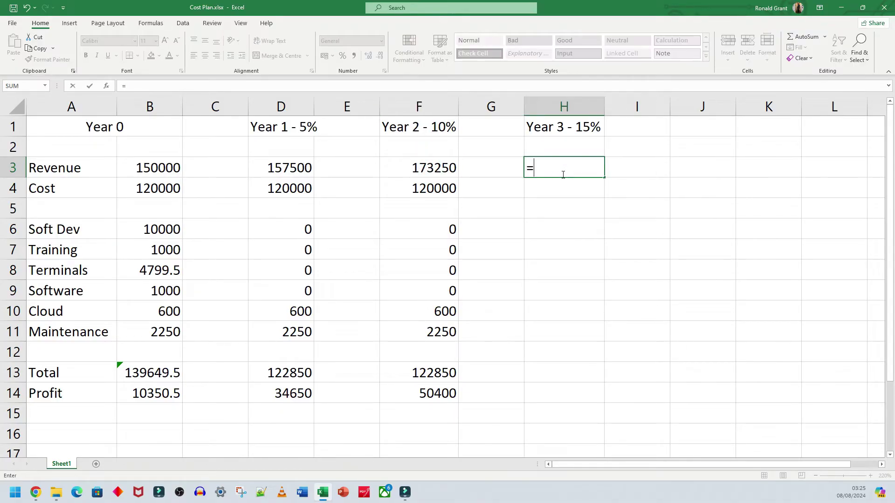
{"action": "left_click", "coordinate": [412, 165]}
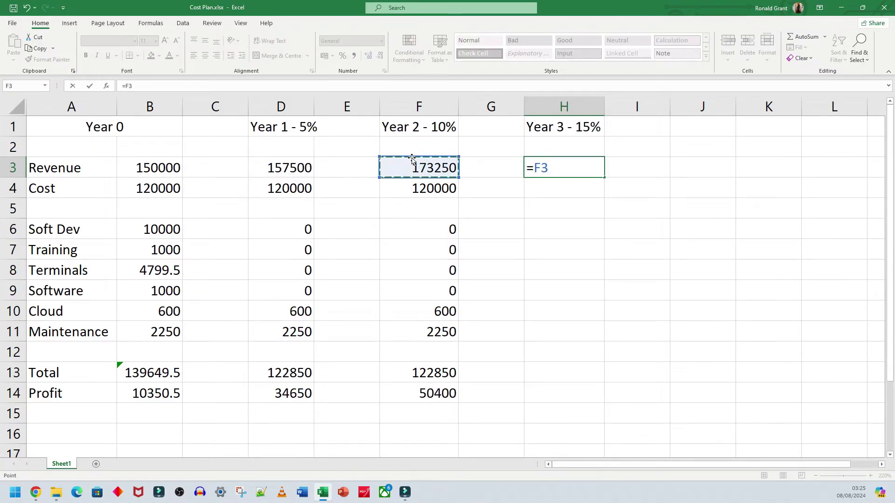
{"action": "type", "text": "+"}
{"action": "left_click", "coordinate": [422, 171]}
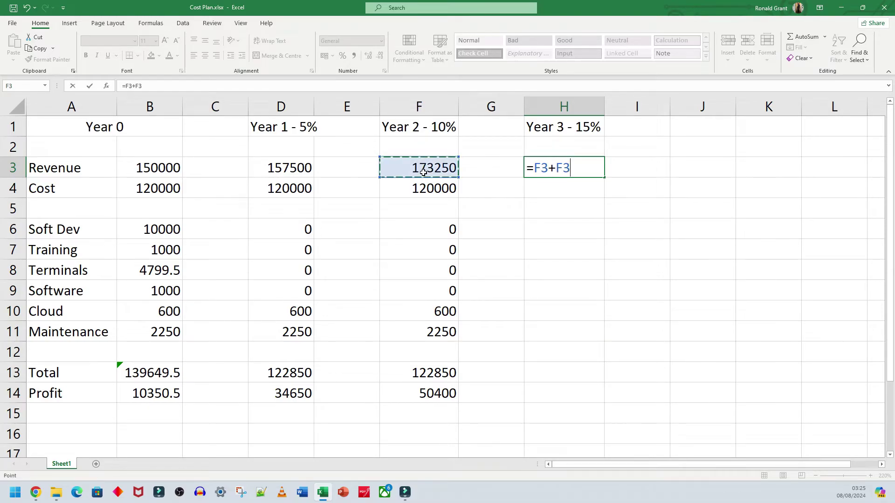
{"action": "type", "text": "*0.15"}
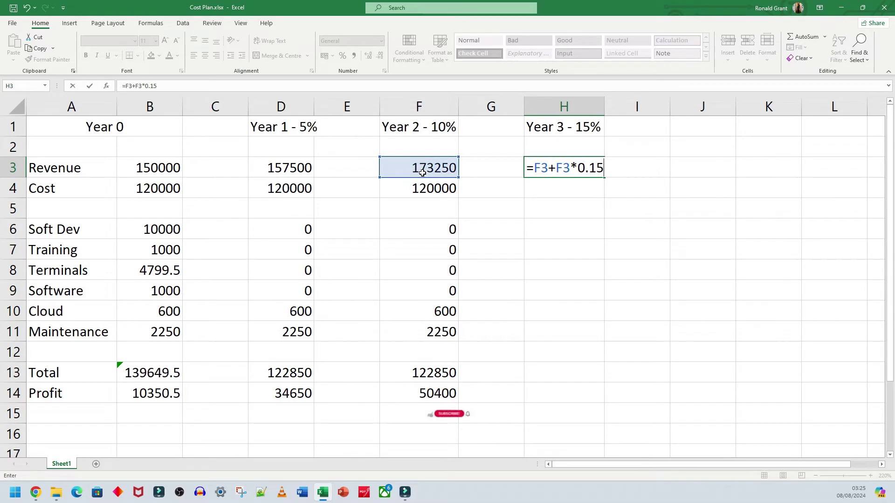
{"action": "key", "text": "Return"}
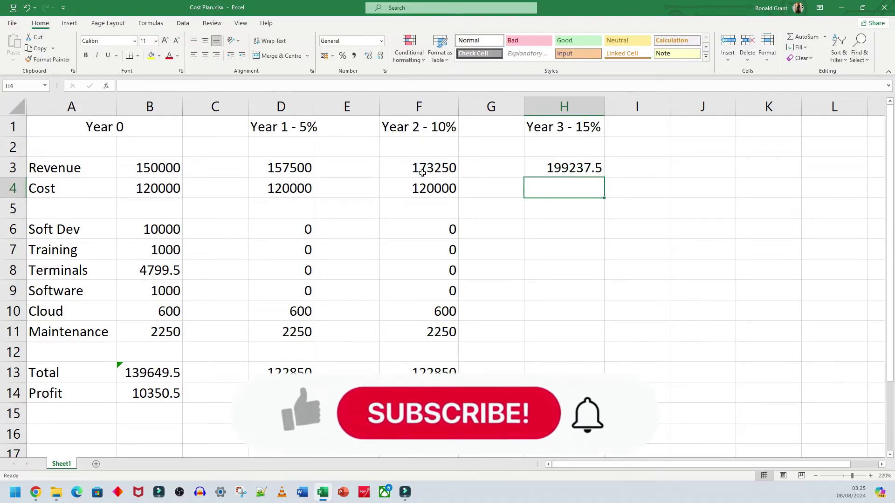
{"action": "left_click", "coordinate": [562, 168]}
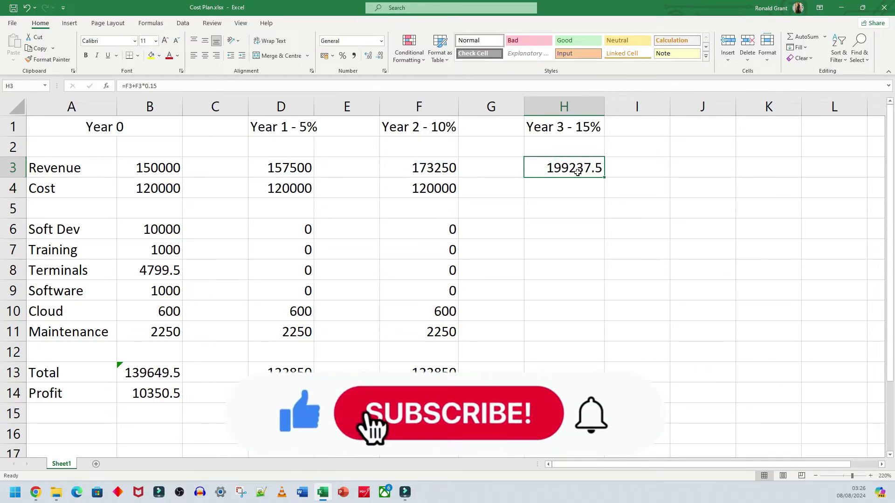
- Enter 120000 as the Year 3 cost in cell H4
{"action": "left_click", "coordinate": [567, 187]}
{"action": "type", "text": "1"}
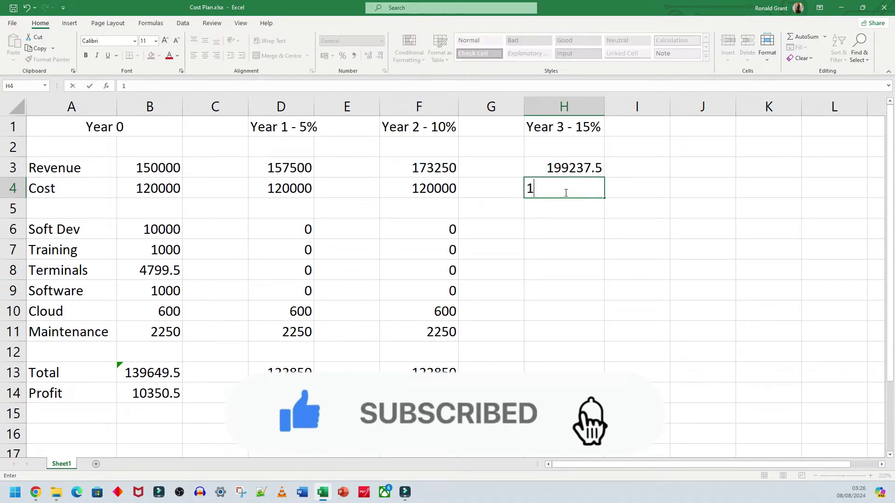
{"action": "type", "text": "20000"}
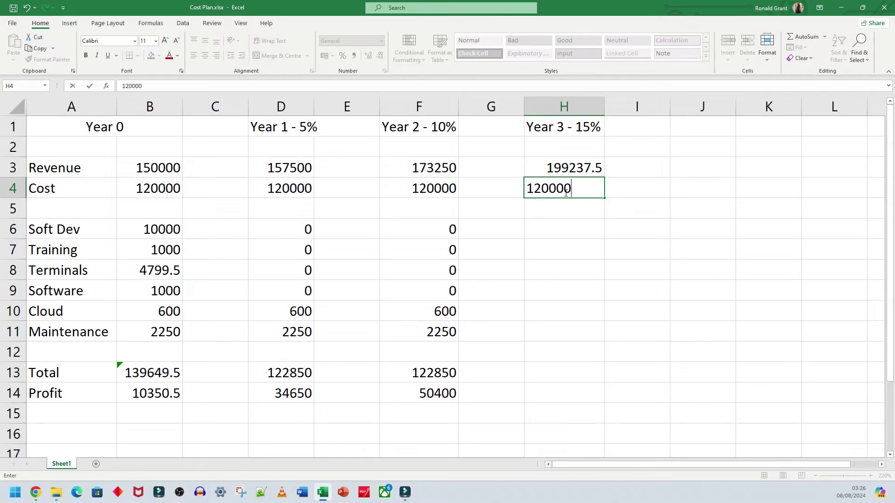
{"action": "key", "text": "Return"}
- Enter 0 for the Year 3 Soft Dev, Training, Terminals and Software costs in H6:H9
{"action": "key", "text": "Return"}
{"action": "type", "text": "0"}
{"action": "key", "text": "Return"}
{"action": "type", "text": "0"}
{"action": "key", "text": "Return"}
{"action": "type", "text": "0"}
{"action": "key", "text": "Return"}
{"action": "type", "text": "0"}
{"action": "key", "text": "Return"}
- Enter the Year 3 recurring costs: 600 for Cloud in H10 and 2250 for Maintenance in H11
{"action": "type", "text": "600"}
{"action": "key", "text": "Return"}
{"action": "type", "text": "2250"}
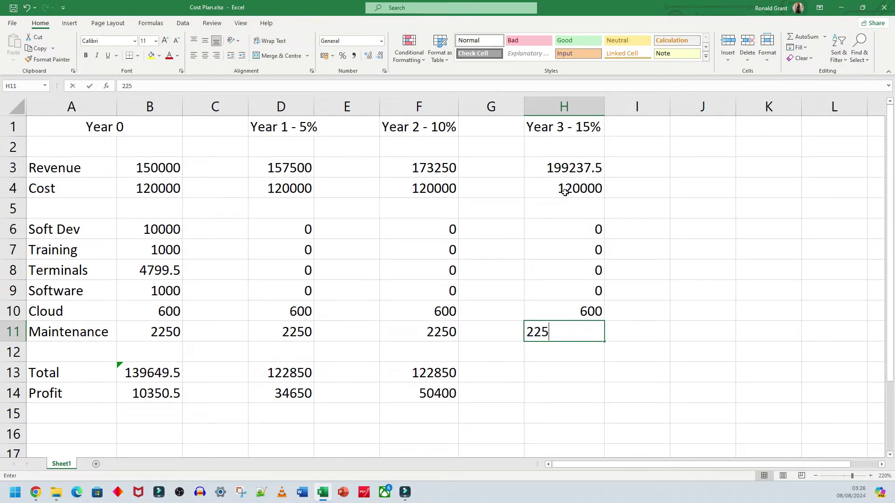
{"action": "key", "text": "Return"}
- Calculate the Year 3 total cost in H13 by summing H4:H11
{"action": "key", "text": "Return"}
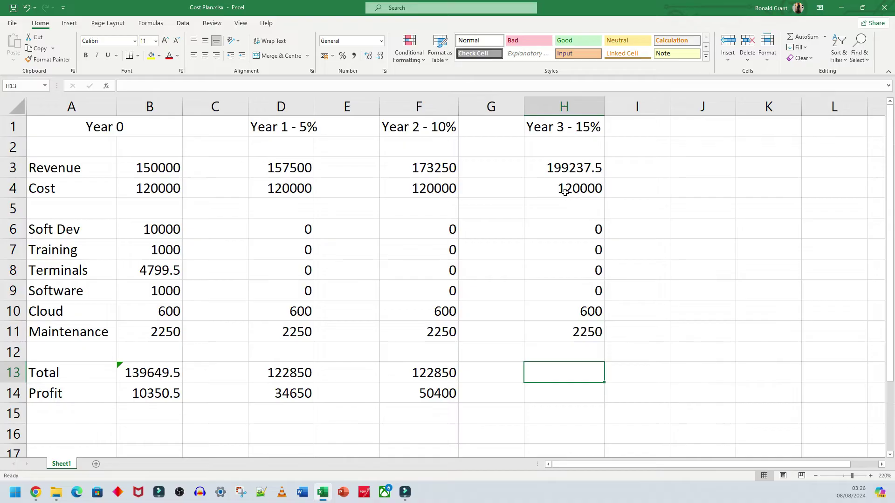
{"action": "type", "text": "=sum("}
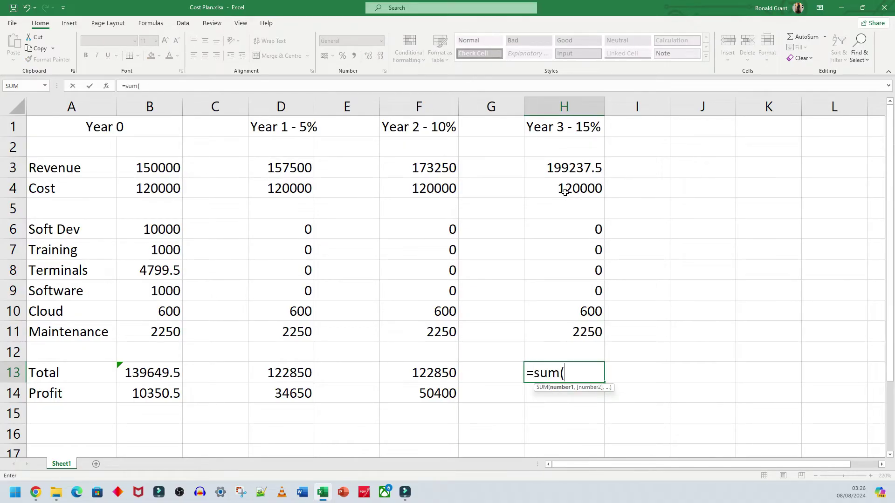
{"action": "left_click_drag", "start_coordinate": [558, 185], "coordinate": [575, 330]}
{"action": "key", "text": "Return"}
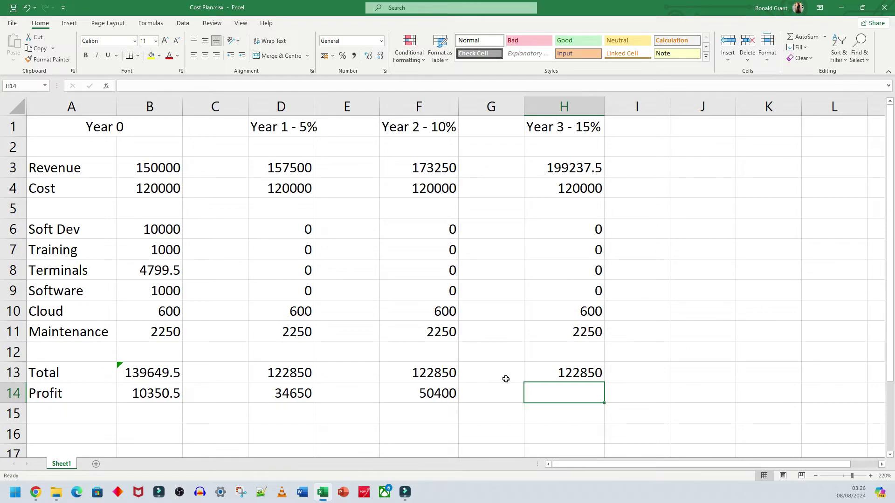
- Calculate the Year 3 profit in H14 as revenue minus total cost with the formula =H3-H13
{"action": "type", "text": "="}
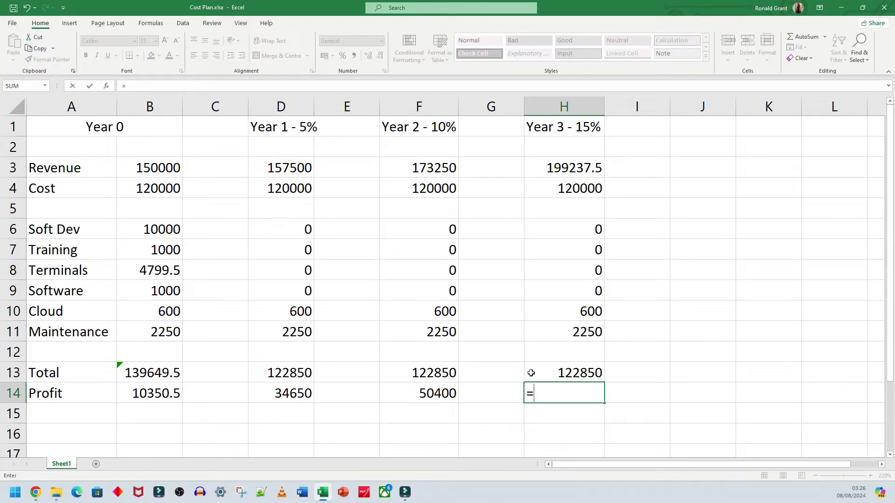
{"action": "left_click", "coordinate": [587, 170]}
{"action": "type", "text": "-"}
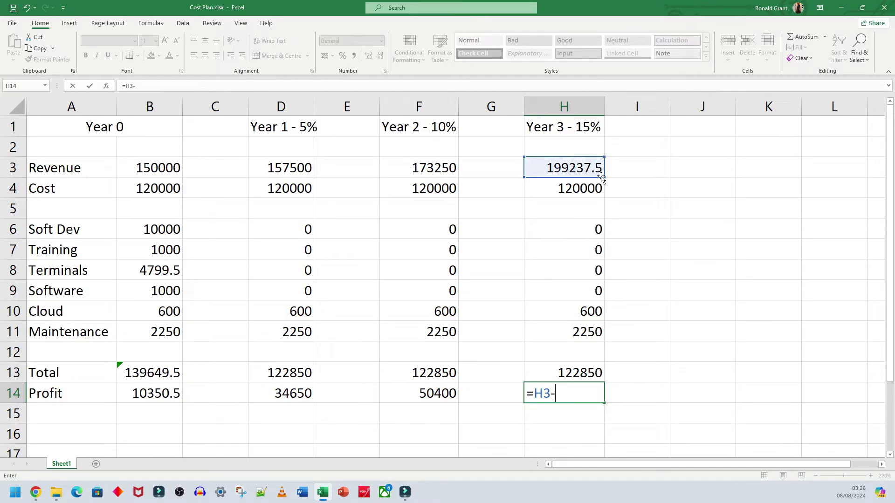
{"action": "left_click", "coordinate": [574, 374]}
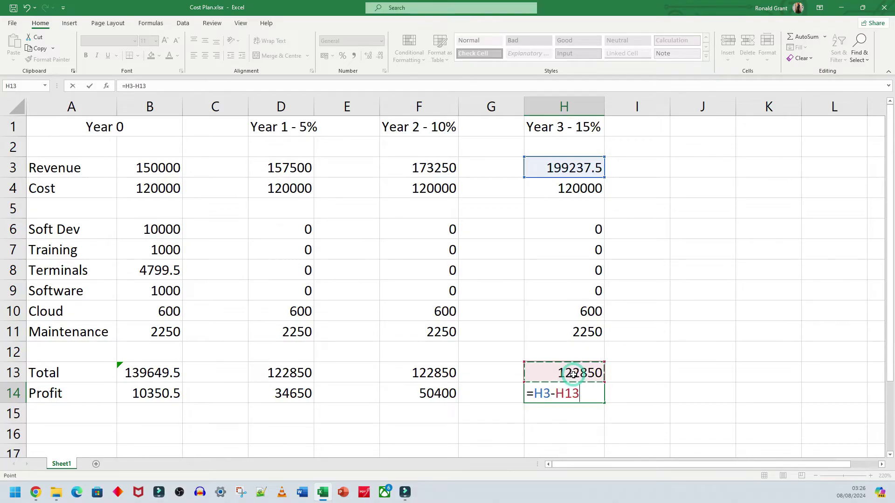
{"action": "key", "text": "Return"}
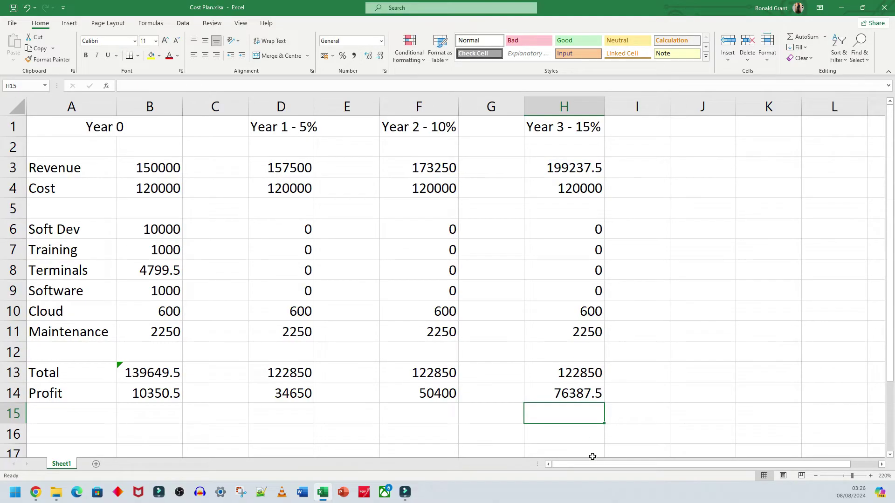
{"action": "left_click", "coordinate": [141, 393]}
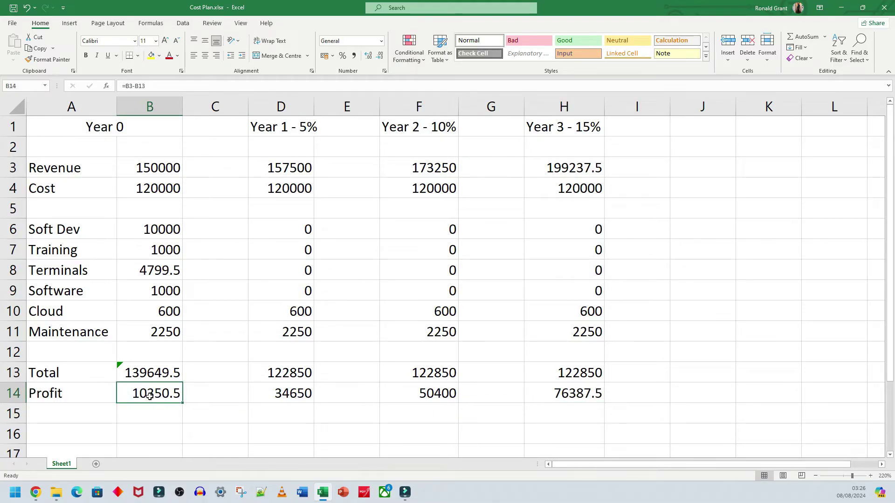
{"action": "left_click", "coordinate": [277, 396]}
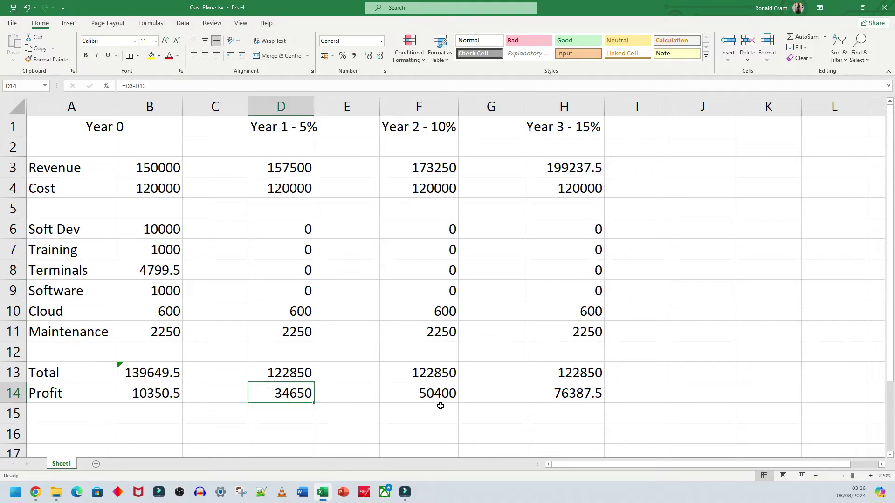
- Review the Year 2 and Year 3 profit formulas, the revenue and cost labels in column A, and the year headings
{"action": "left_click", "coordinate": [435, 394]}
{"action": "left_click", "coordinate": [573, 394]}
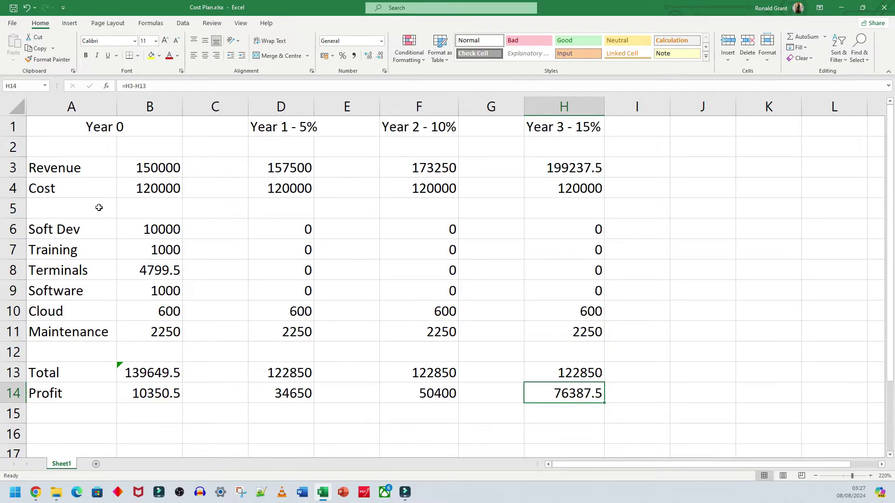
{"action": "left_click_drag", "start_coordinate": [71, 175], "coordinate": [80, 392]}
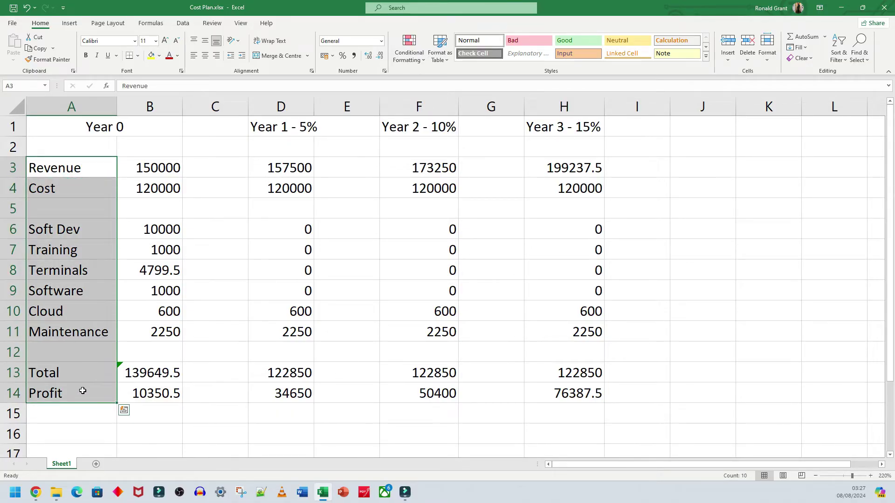
{"action": "left_click", "coordinate": [93, 291]}
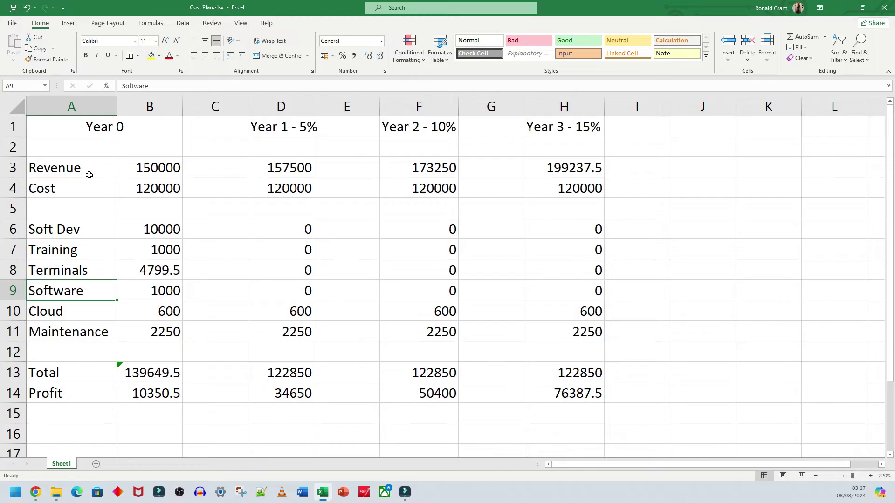
{"action": "left_click", "coordinate": [106, 130]}
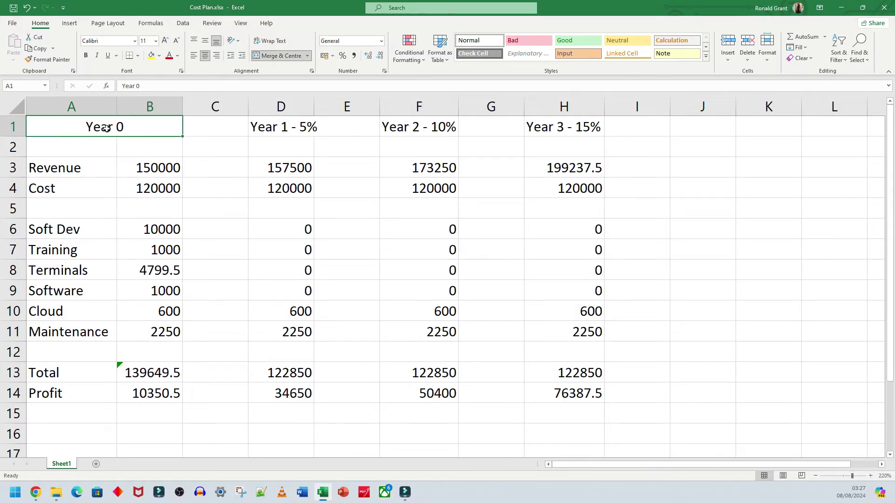
{"action": "left_click", "coordinate": [261, 131]}
{"action": "left_click_drag", "start_coordinate": [316, 104], "coordinate": [320, 104]}
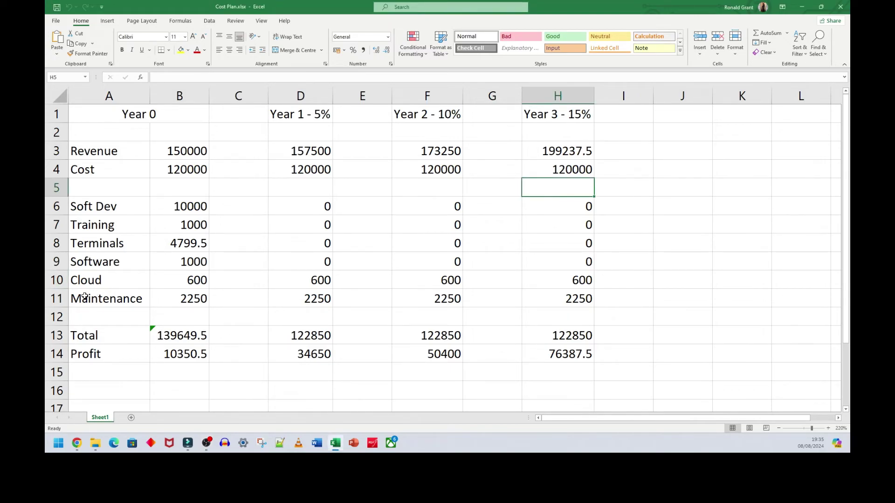
- Move the Total and Profit rows down one row to free row 12 below Maintenance
{"action": "left_click", "coordinate": [56, 280]}
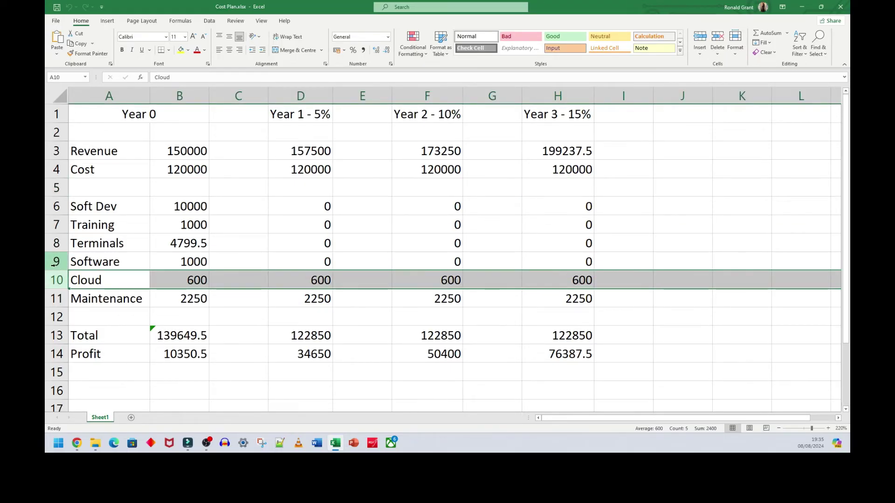
{"action": "left_click", "coordinate": [92, 317]}
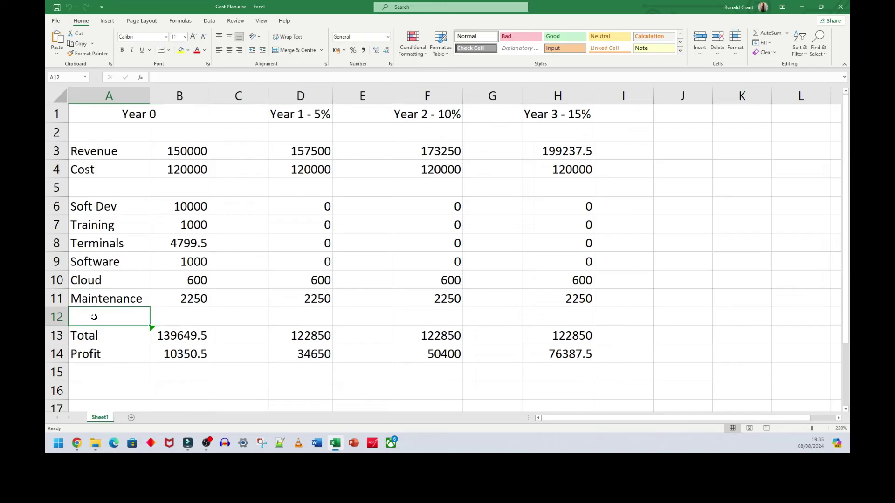
{"action": "left_click_drag", "start_coordinate": [87, 336], "coordinate": [583, 381]}
- Add a "Server" cost in row 12 with 10000 for Year 0
{"action": "left_click", "coordinate": [94, 319]}
{"action": "type", "text": "Server"}
{"action": "key", "text": "Tab"}
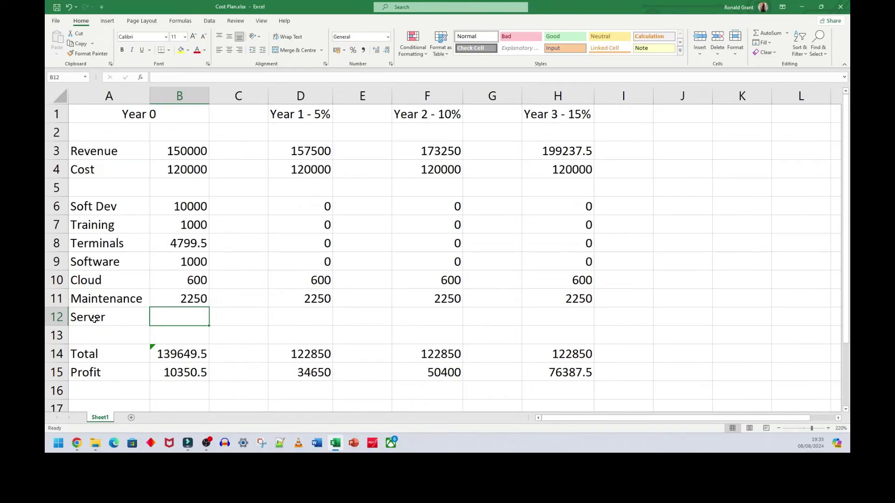
{"action": "type", "text": "10000"}
{"action": "key", "text": "Return"}
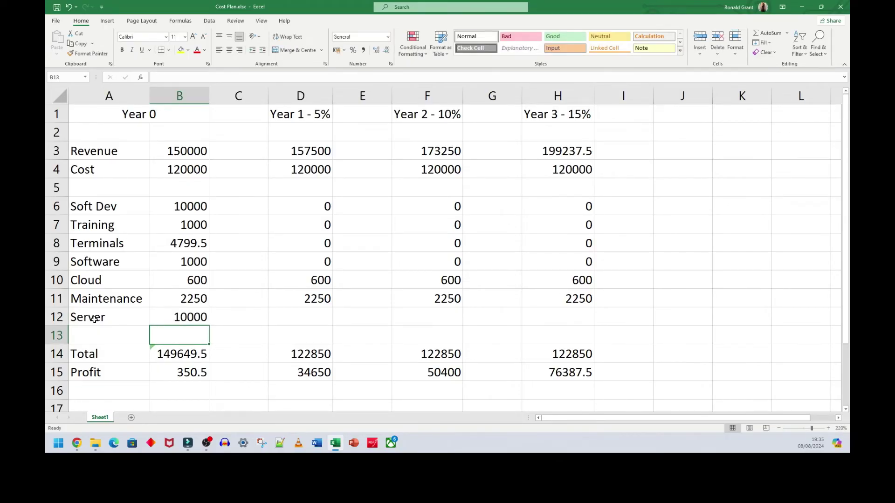
- Label cell A17 "Total with Server" and widen column A to fit the text
{"action": "scroll", "coordinate": [183, 282], "scroll_direction": "down", "scroll_amount": 2}
{"action": "left_click", "coordinate": [181, 242]}
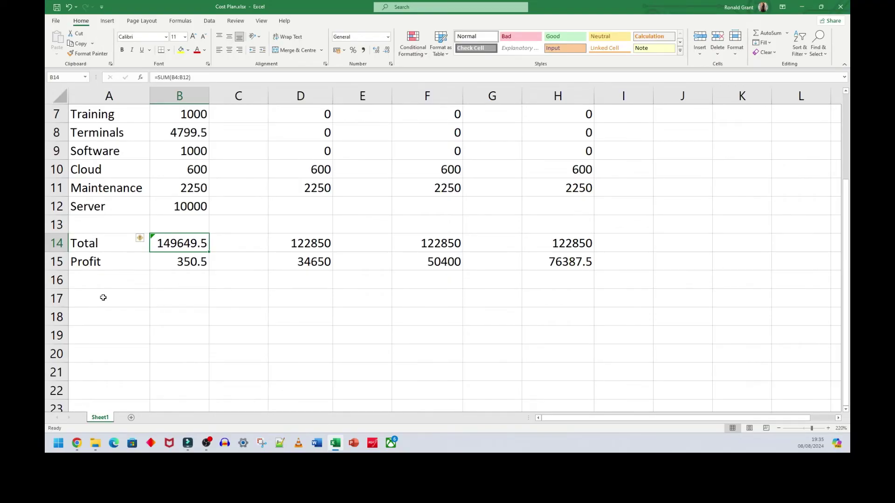
{"action": "left_click", "coordinate": [103, 297]}
{"action": "type", "text": "Total with Serv"}
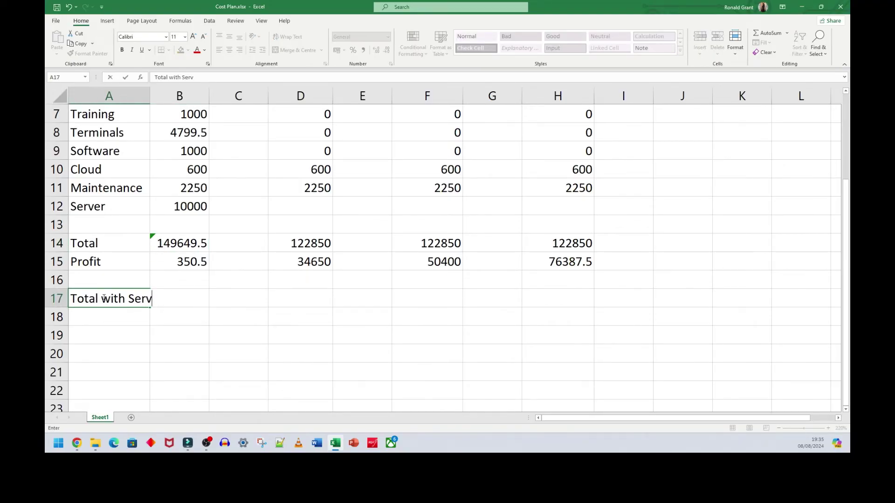
{"action": "type", "text": "er"}
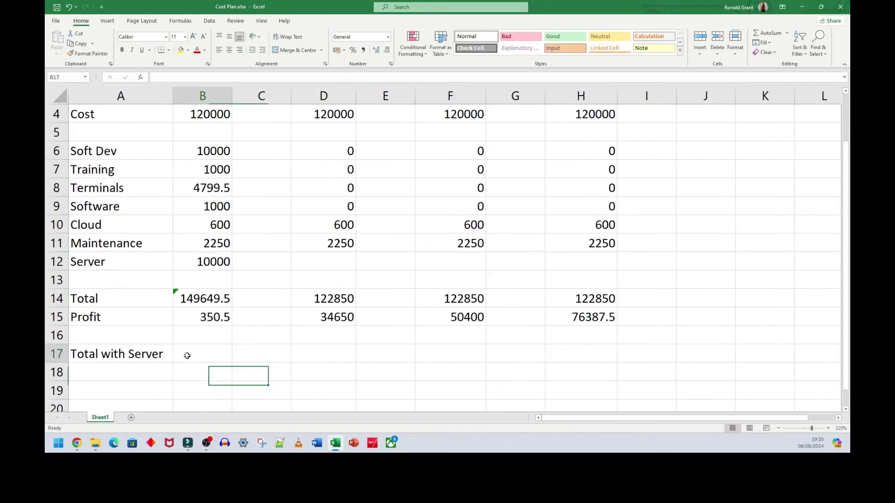
- Calculate the Year 0 total with Server in B17, excluding Cloud, with the formula =SUM(B4:B9,B11:B12)
{"action": "key", "text": "Up"}
{"action": "type", "text": "=sum("}
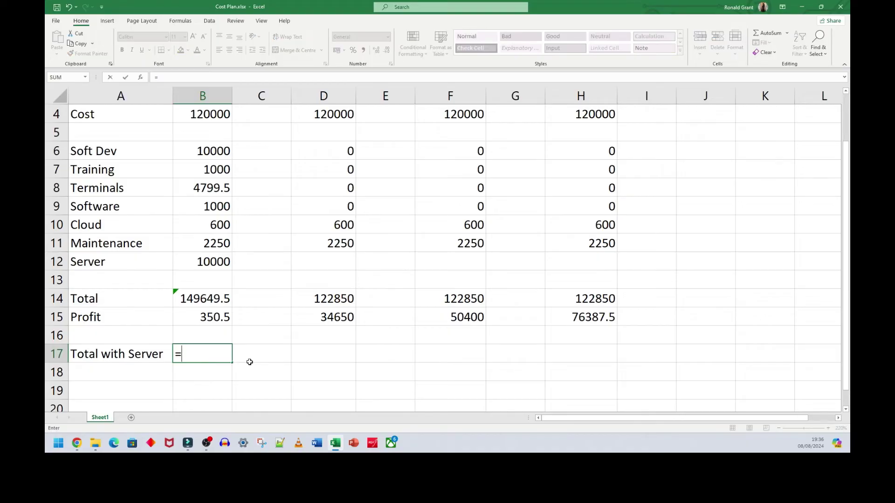
{"action": "left_click_drag", "start_coordinate": [199, 116], "coordinate": [226, 255]}
{"action": "type", "text": ","}
{"action": "key", "text": "Return"}
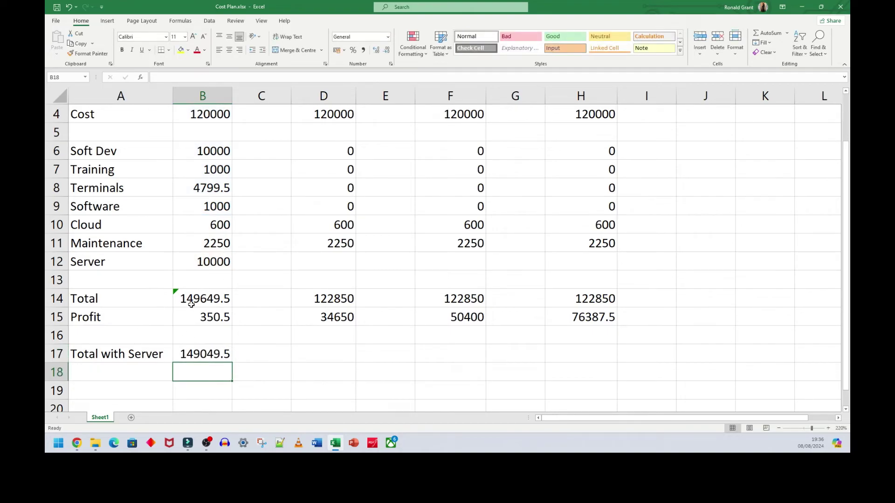
- Change the Total label in A14 to "Total with Cloud"
{"action": "left_click", "coordinate": [99, 303]}
{"action": "key", "text": "shift+space"}
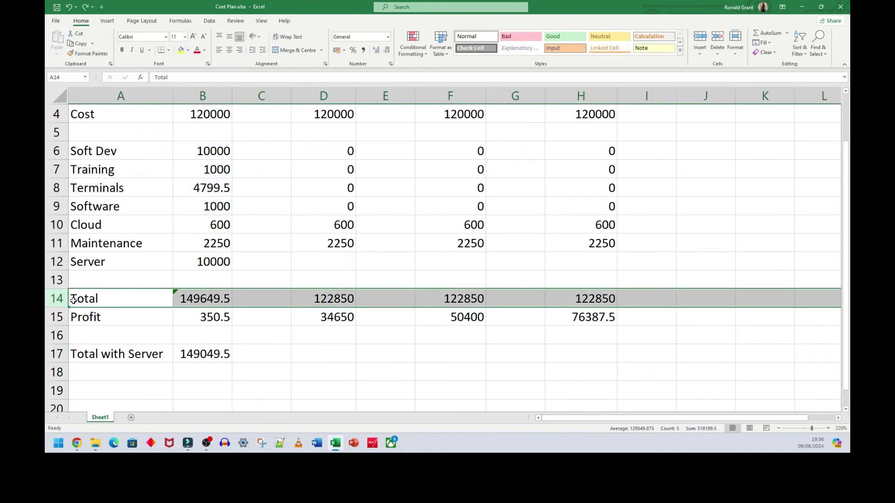
{"action": "key", "text": "ctrl+y"}
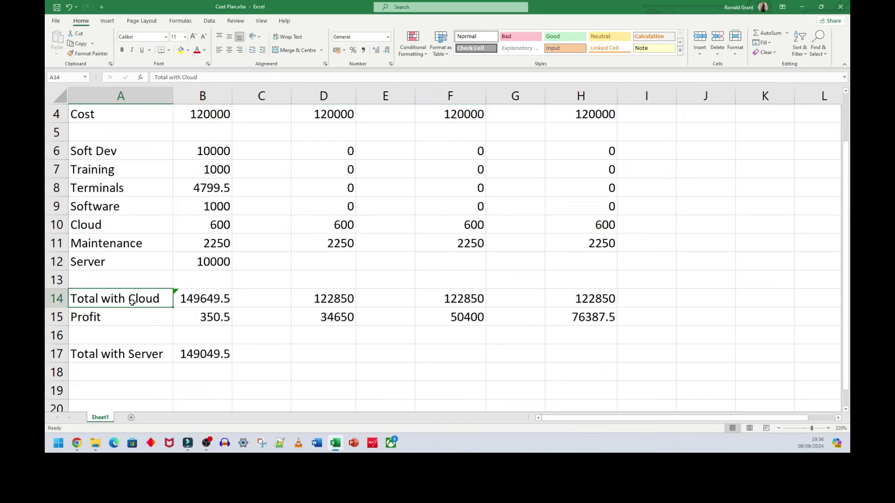
- Rewrite the Year 0 Total with Cloud in B14 as the sum of B4:B11, leaving out the Server cost
{"action": "double_click", "coordinate": [222, 298]}
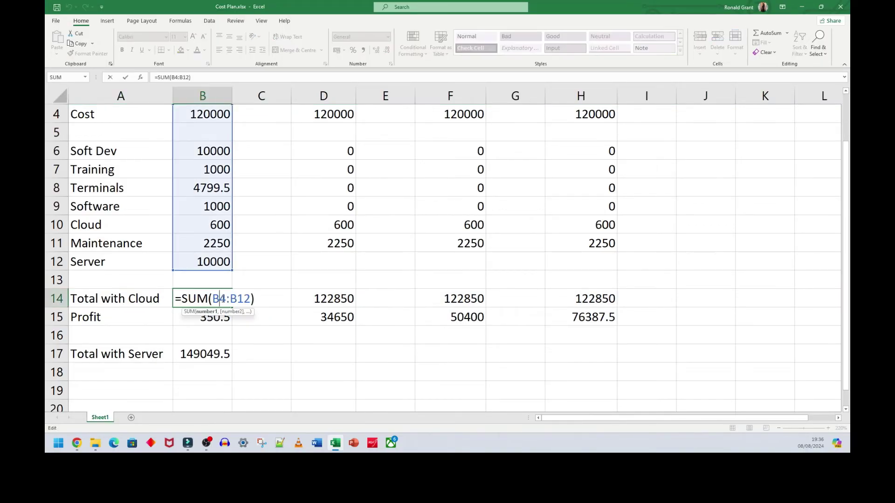
{"action": "triple_click", "coordinate": [227, 302]}
{"action": "type", "text": "s"}
{"action": "key", "text": "BackSpace"}
{"action": "type", "text": "=sum)"}
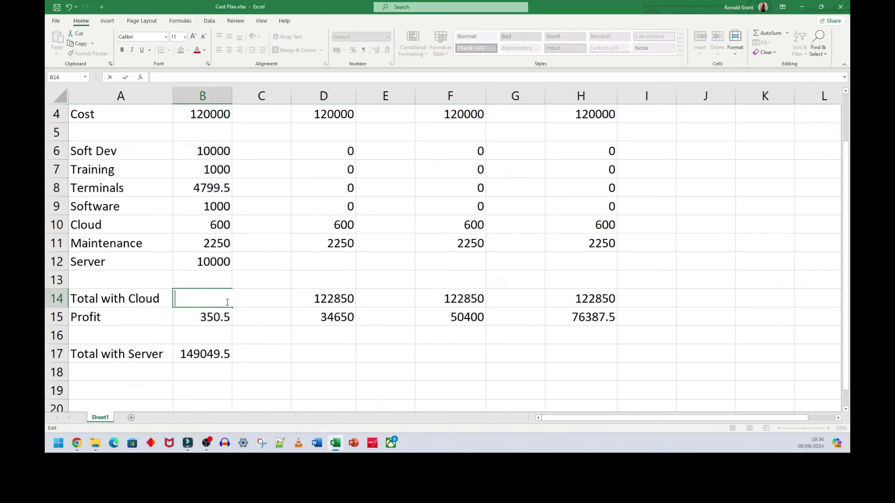
{"action": "key", "text": "BackSpace"}
{"action": "type", "text": "("}
{"action": "left_click_drag", "start_coordinate": [216, 113], "coordinate": [209, 237]}
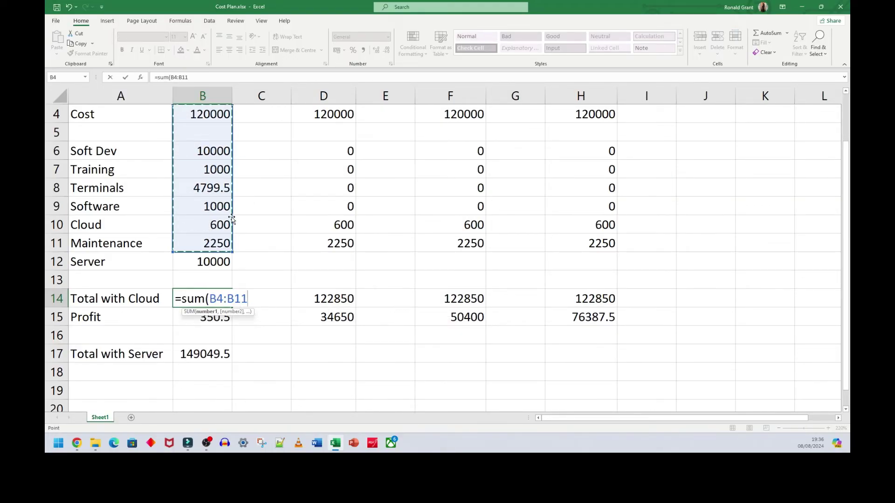
{"action": "key", "text": "Return"}
{"action": "left_click", "coordinate": [294, 328]}
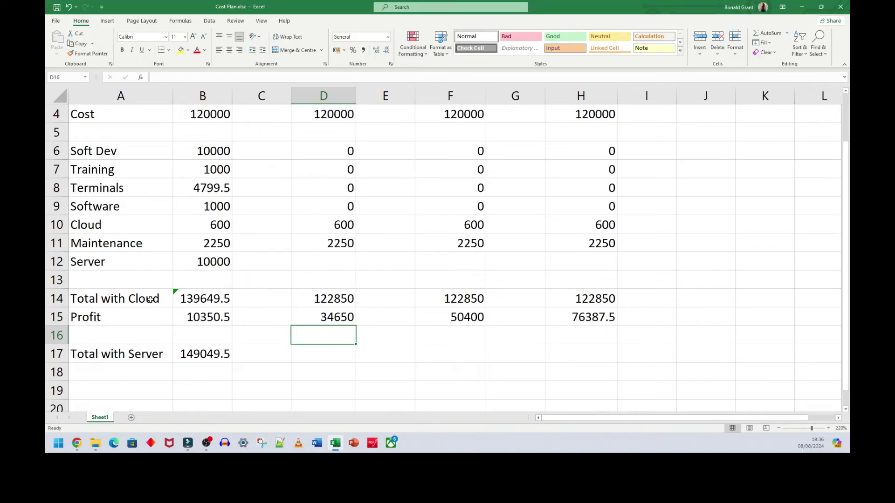
{"action": "left_click", "coordinate": [63, 298]}
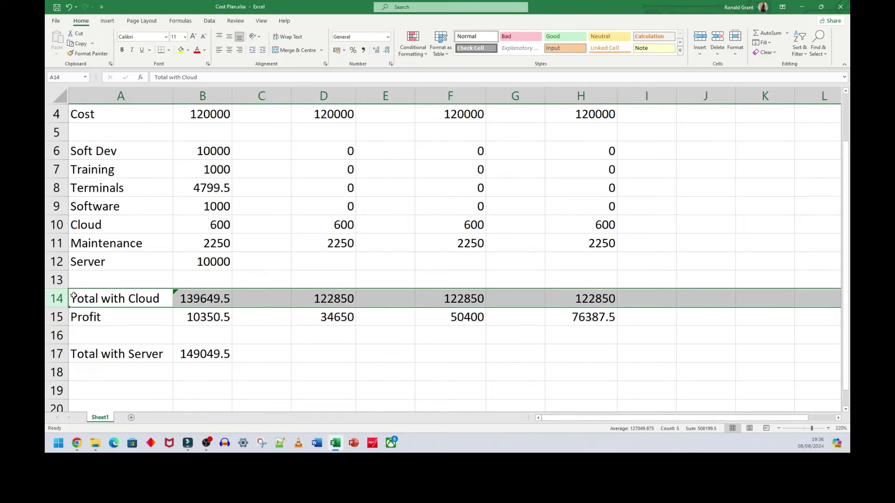
{"action": "left_click", "coordinate": [207, 299]}
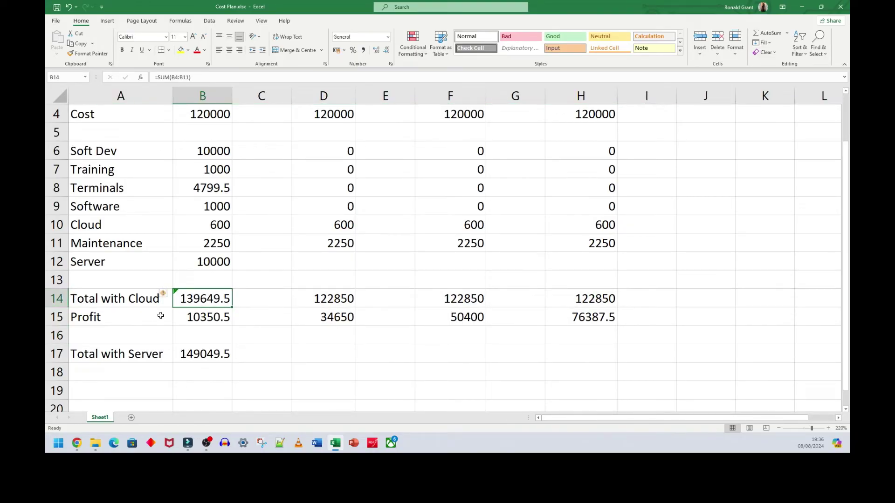
{"action": "left_click", "coordinate": [205, 318]}
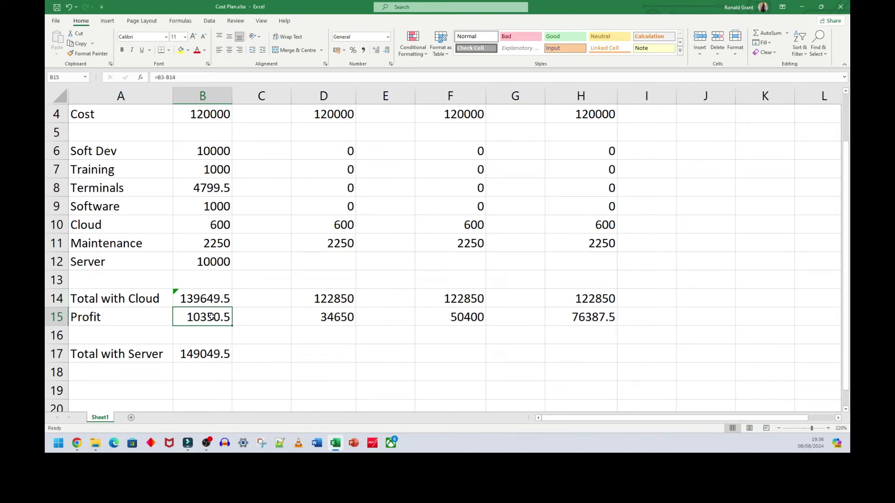
- Label A18 "Profit with Server" and calculate it for Year 0 in B18 as revenue minus Total with Server, =B3-B17
{"action": "left_click", "coordinate": [56, 354]}
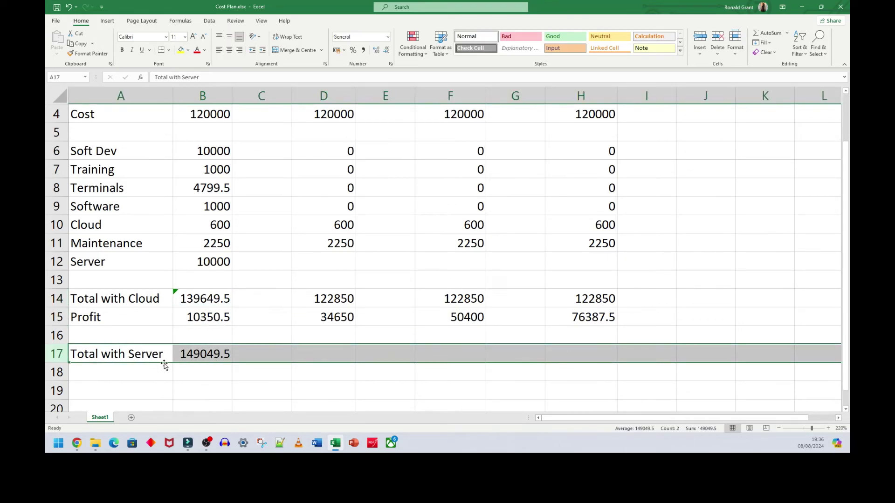
{"action": "left_click", "coordinate": [127, 373]}
{"action": "type", "text": "Profit with Server"}
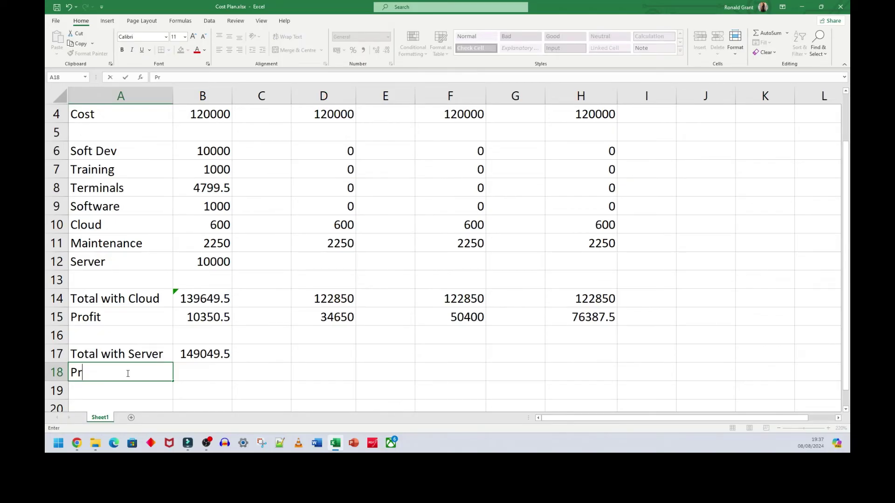
{"action": "left_click", "coordinate": [195, 373]}
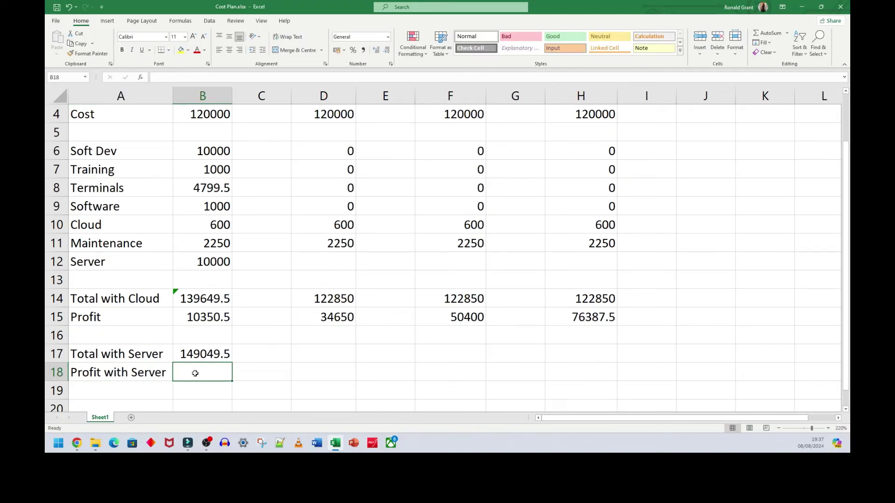
{"action": "type", "text": "="}
{"action": "scroll", "coordinate": [201, 280], "scroll_direction": "up", "scroll_amount": 1}
{"action": "left_click", "coordinate": [213, 151]}
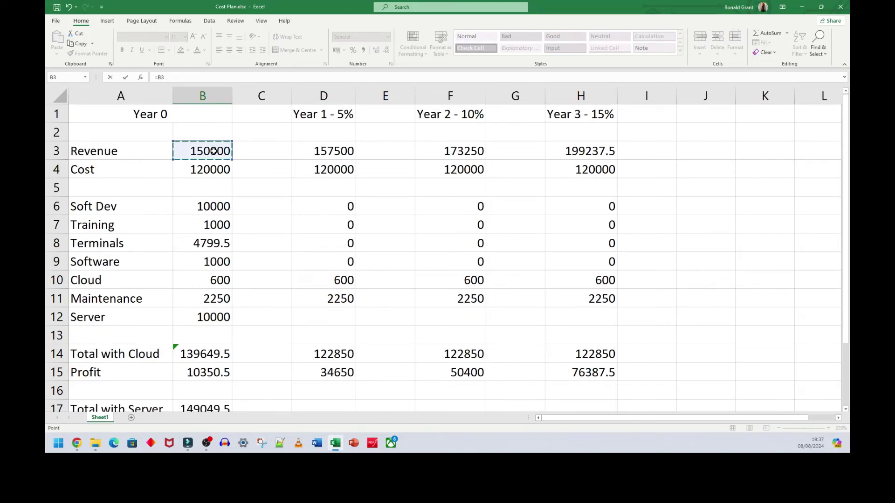
{"action": "scroll", "coordinate": [214, 151], "scroll_direction": "down", "scroll_amount": 1}
{"action": "type", "text": "-"}
{"action": "left_click", "coordinate": [209, 354]}
{"action": "key", "text": "Return"}
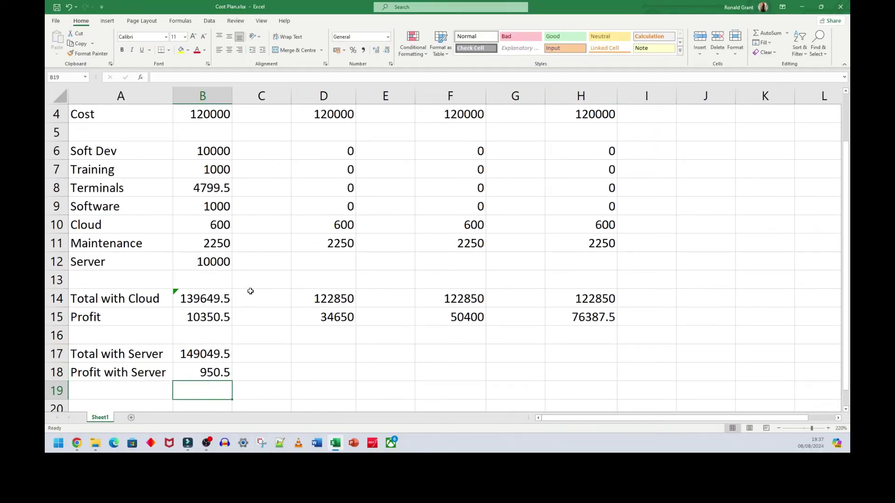
- Compare the Cloud and Server totals and profits, and check the Server and Maintenance cost rows across the years
{"action": "left_click_drag", "start_coordinate": [94, 302], "coordinate": [216, 373]}
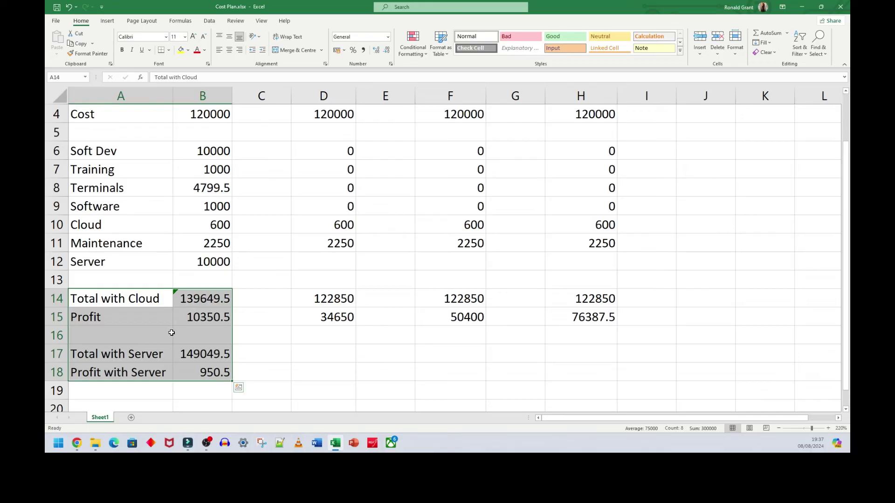
{"action": "left_click", "coordinate": [203, 298]}
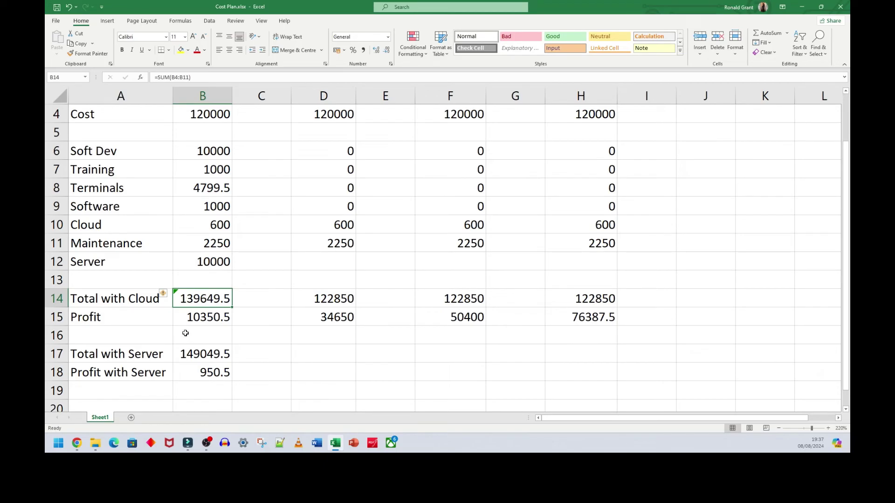
{"action": "left_click", "coordinate": [196, 355]}
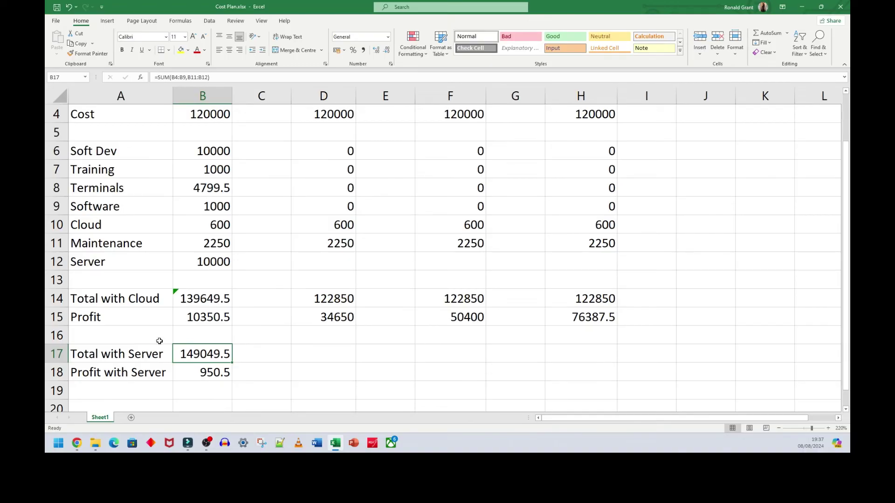
{"action": "left_click_drag", "start_coordinate": [120, 301], "coordinate": [587, 376]}
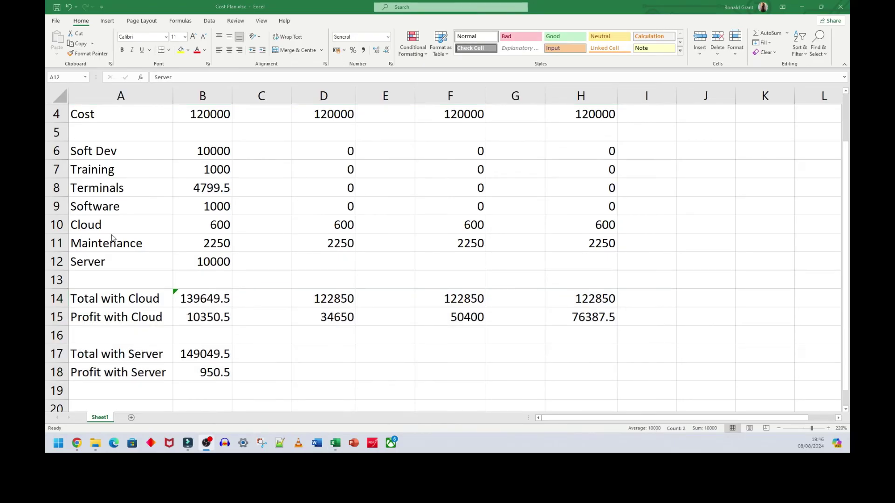
{"action": "left_click", "coordinate": [49, 259]}
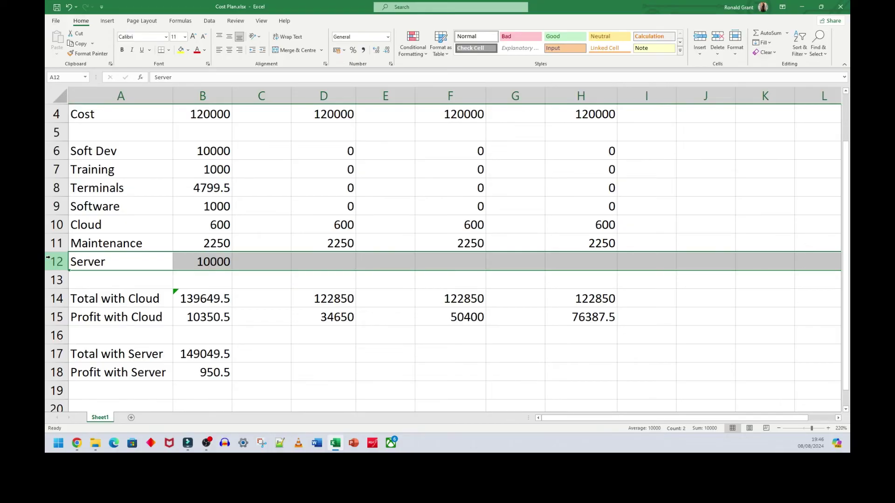
{"action": "left_click", "coordinate": [329, 258]}
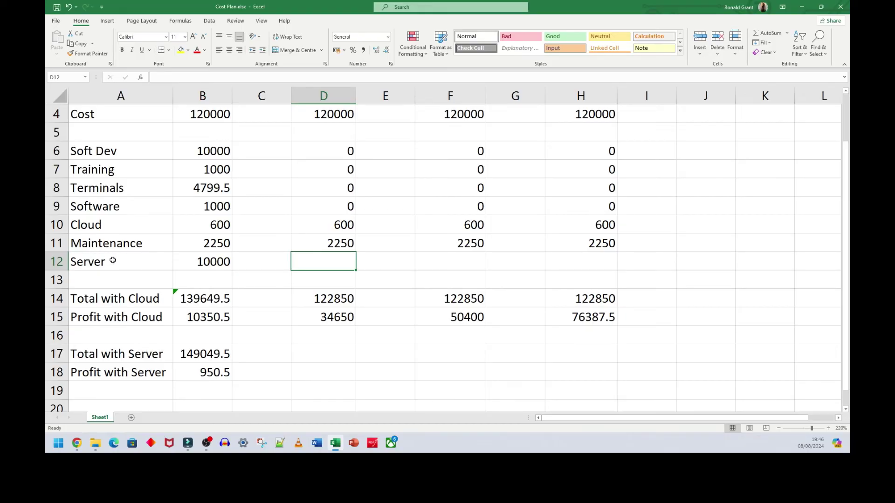
{"action": "left_click", "coordinate": [99, 245]}
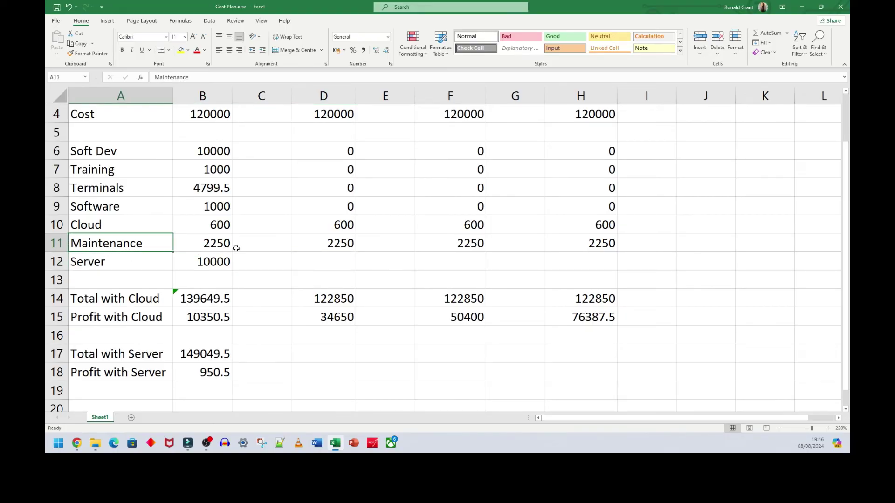
- Enter a Server cost of 0 for Years 1, 2 and 3 in D12, F12 and H12
{"action": "left_click", "coordinate": [316, 264]}
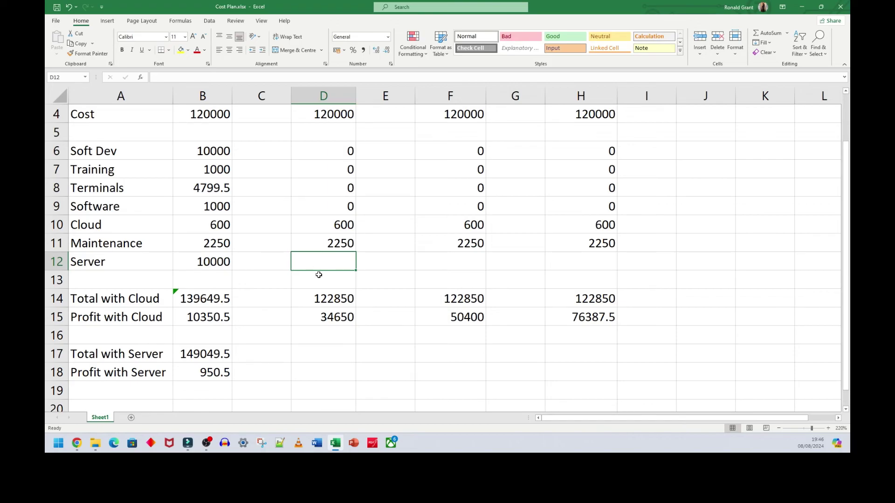
{"action": "type", "text": "0"}
{"action": "left_click", "coordinate": [457, 261]}
{"action": "type", "text": "0"}
{"action": "left_click", "coordinate": [573, 265]}
{"action": "type", "text": "0"}
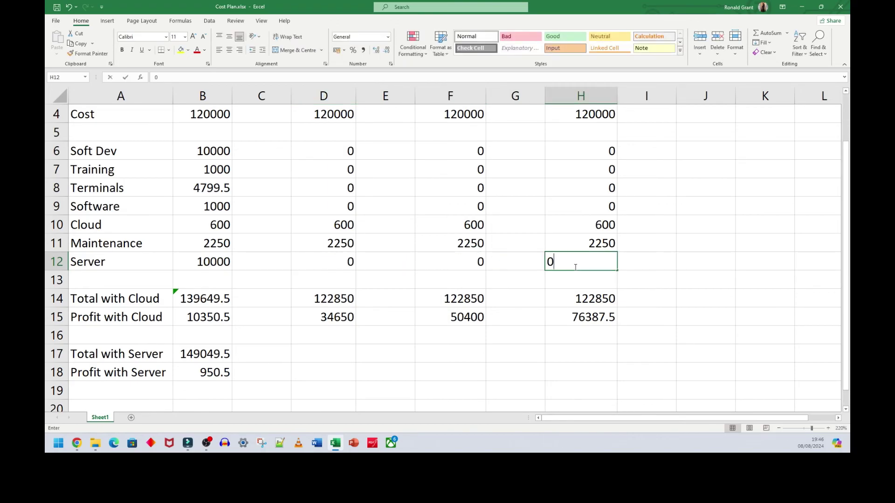
{"action": "left_click", "coordinate": [49, 265]}
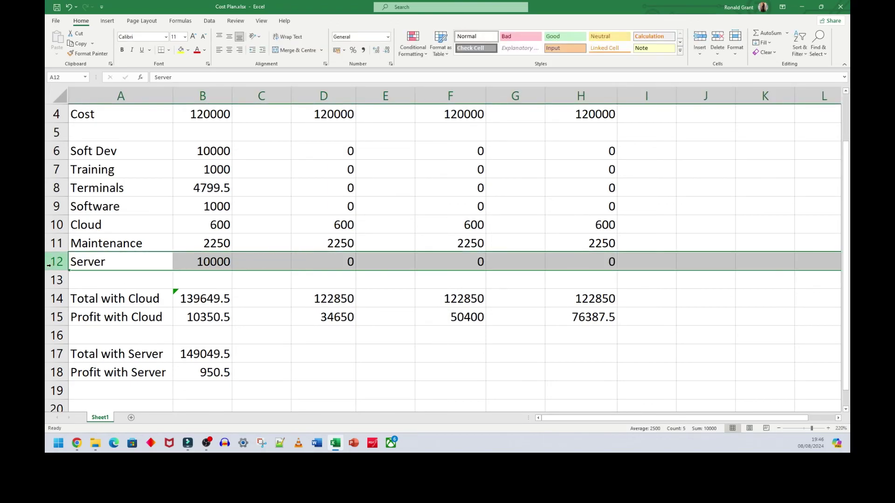
- Compare the one-off Year 0 Server cost with the recurring Cloud cost in row 10 across Years 0 to 3
{"action": "left_click", "coordinate": [213, 260]}
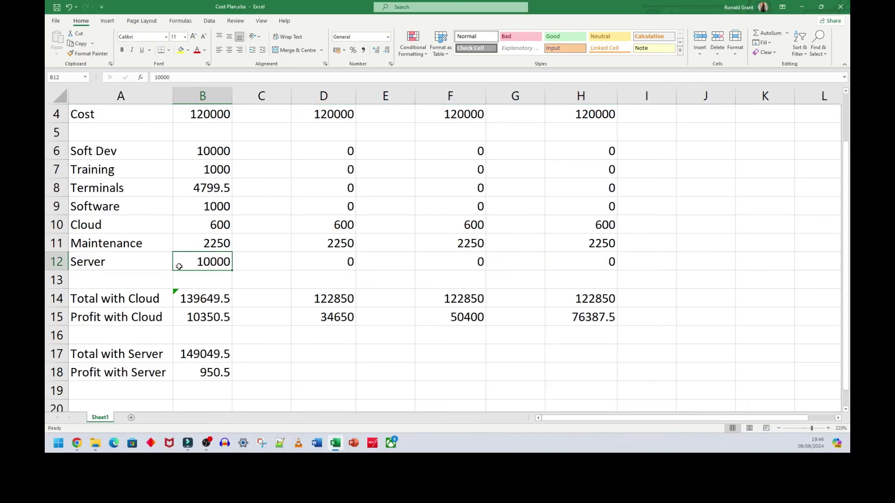
{"action": "left_click", "coordinate": [56, 226]}
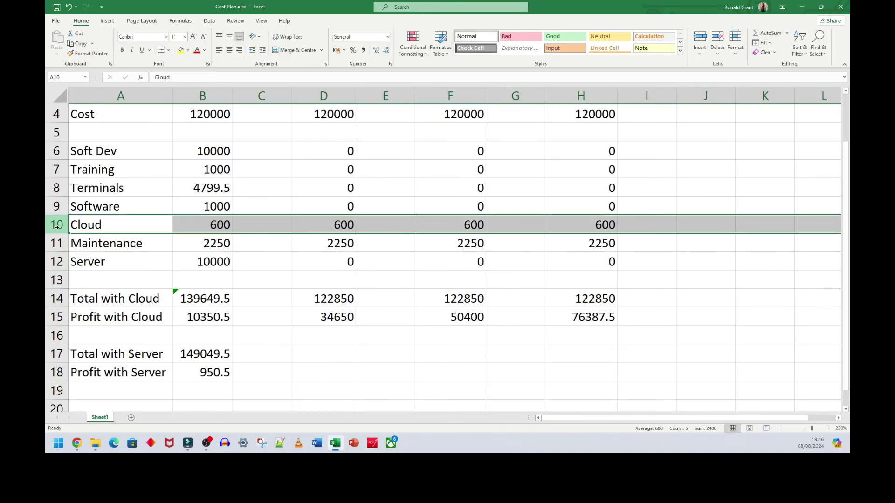
{"action": "left_click", "coordinate": [208, 223]}
{"action": "left_click", "coordinate": [312, 224]}
{"action": "left_click", "coordinate": [457, 215]}
{"action": "left_click", "coordinate": [569, 220]}
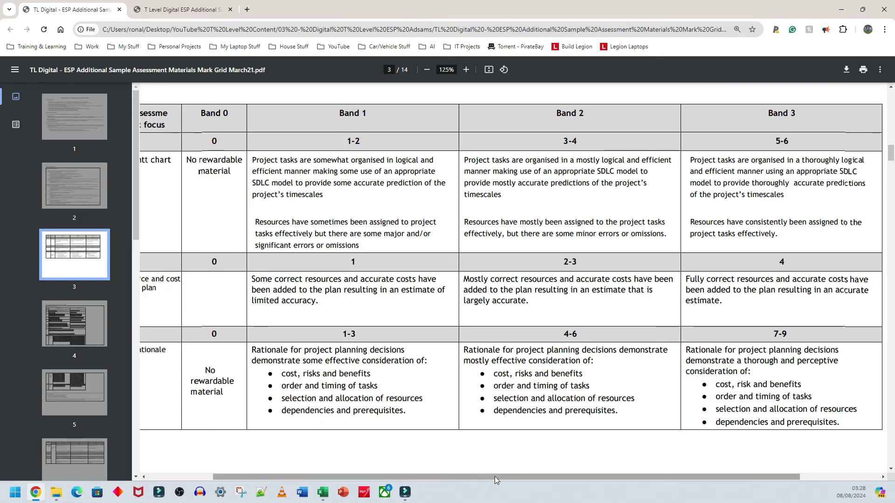
- Read the resource and cost plan mark bands in the mark grid PDF, and return to the Cost Plan workbook in Excel
{"action": "scroll", "coordinate": [513, 373], "scroll_direction": "right", "scroll_amount": 1}
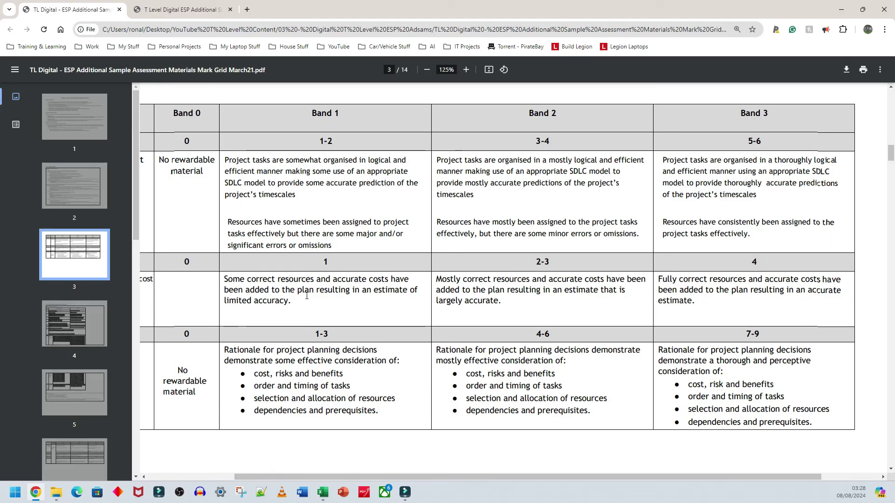
{"action": "left_click_drag", "start_coordinate": [454, 479], "coordinate": [466, 480]}
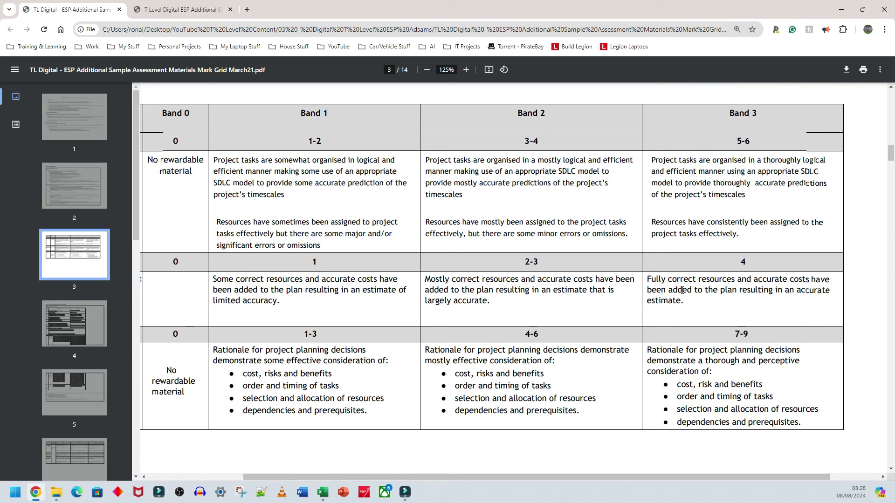
{"action": "left_click", "coordinate": [323, 495]}
{"action": "left_click", "coordinate": [280, 376]}
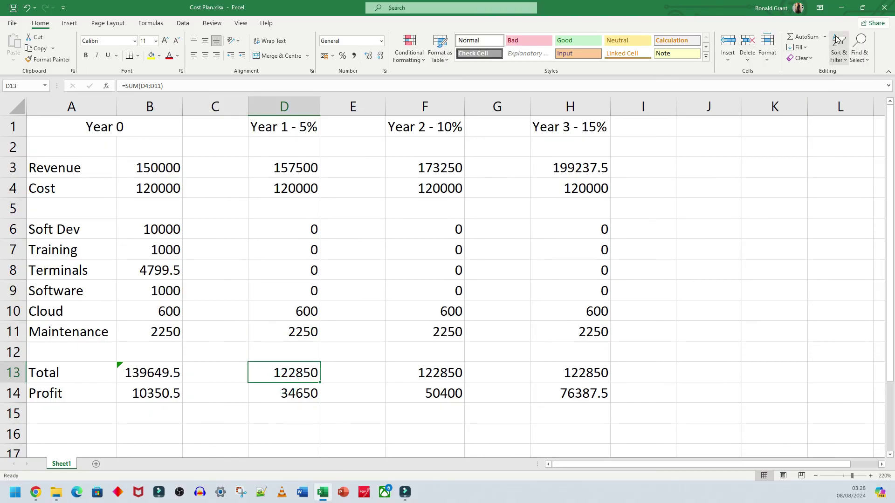
- Examine the Year 0 Revenue and Cost figures in B3 and B4
{"action": "left_click", "coordinate": [662, 170]}
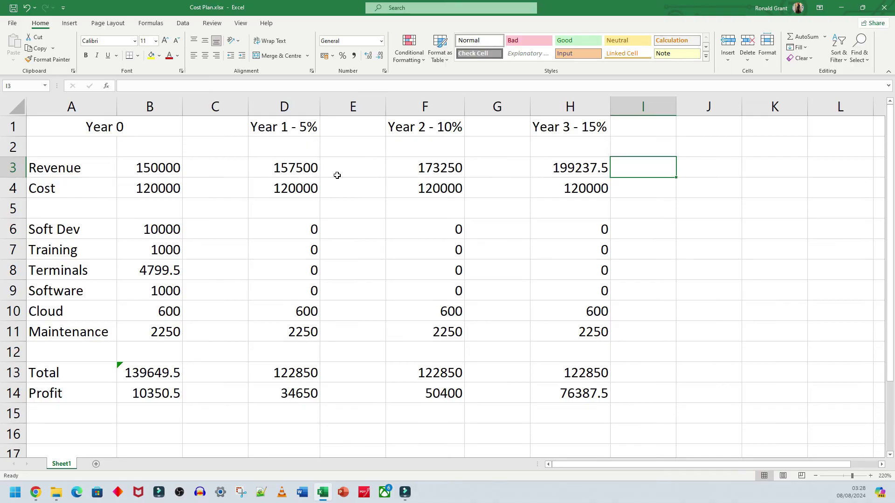
{"action": "left_click", "coordinate": [142, 168]}
{"action": "left_click", "coordinate": [148, 192]}
{"action": "left_click", "coordinate": [151, 168]}
{"action": "left_click", "coordinate": [155, 193]}
{"action": "left_click", "coordinate": [702, 167]}
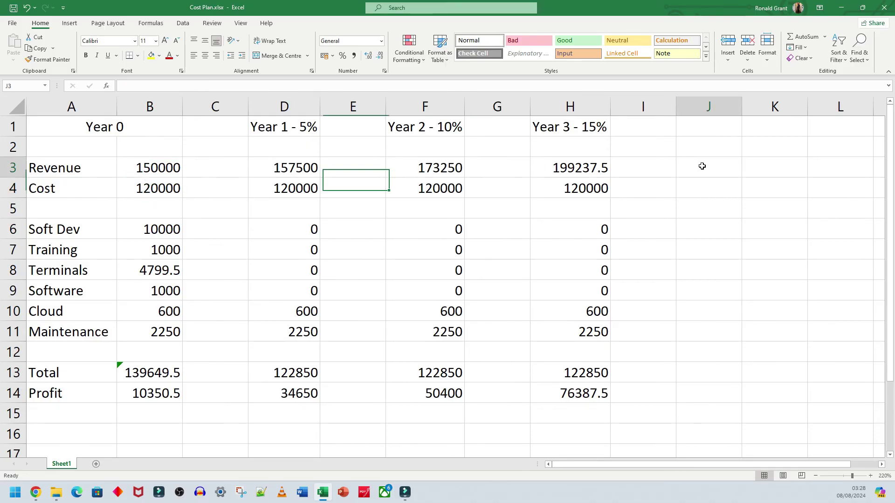
{"action": "left_click", "coordinate": [147, 169]}
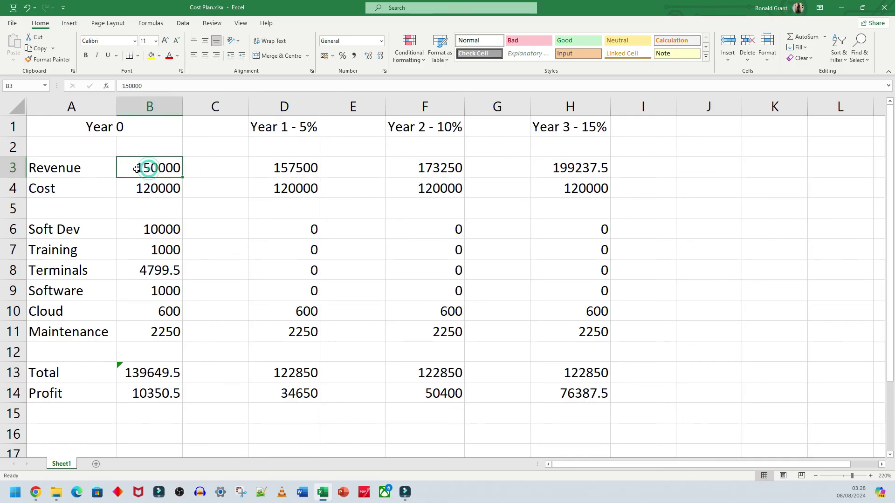
- Enter 270000 in J3 as a fixed value for Year 0 Revenue plus Cost
{"action": "left_click", "coordinate": [710, 166]}
{"action": "type", "text": "27"}
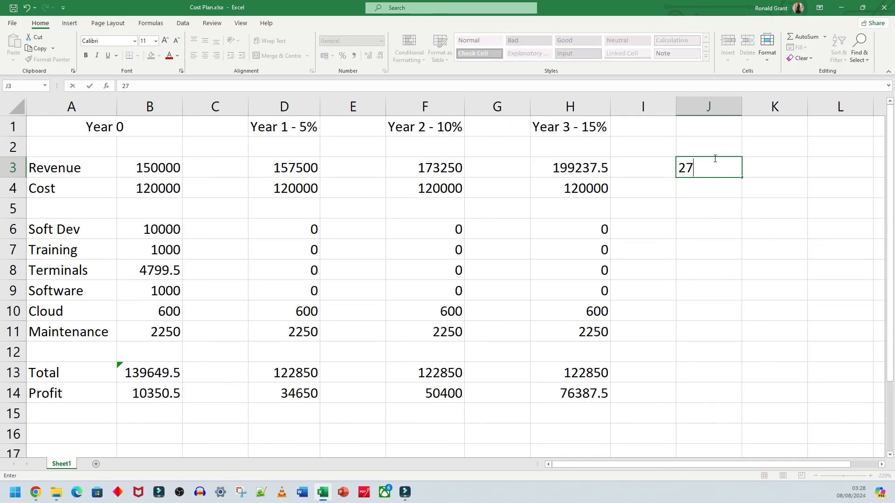
{"action": "type", "text": "0000"}
{"action": "key", "text": "Return"}
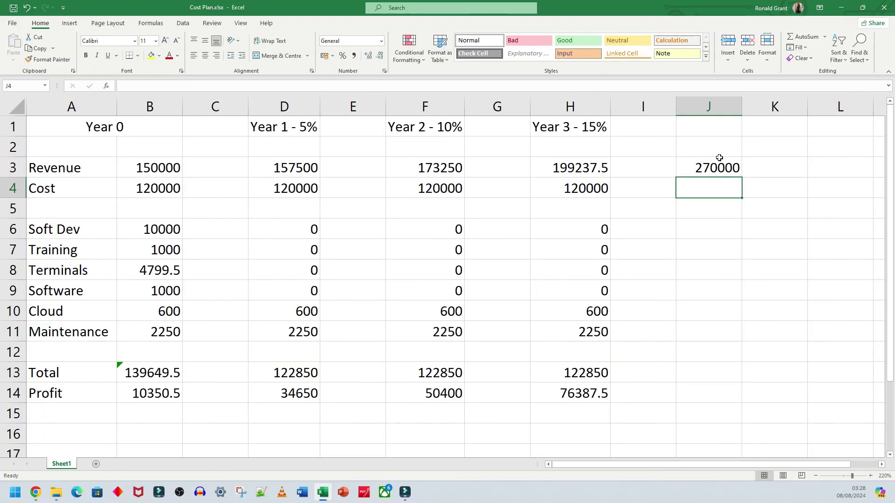
{"action": "left_click", "coordinate": [726, 163]}
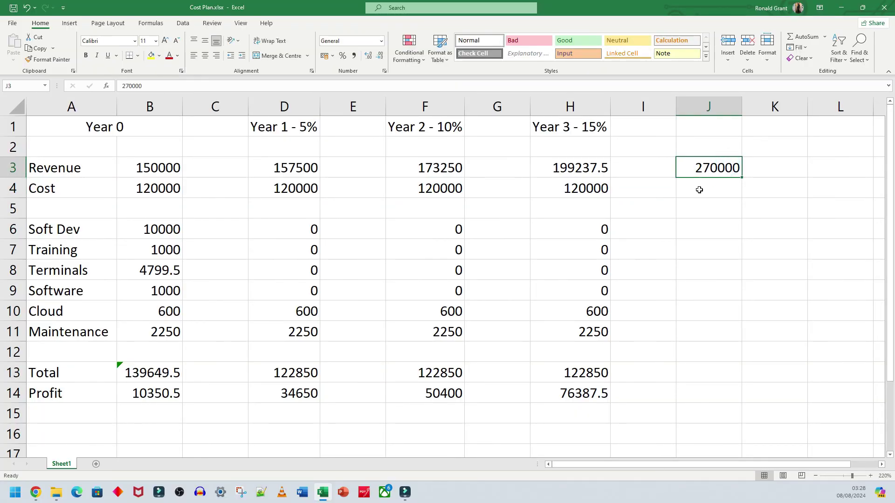
- Calculate Year 0 Revenue plus Cost in J3 with the cell-reference formula =B3+B4
{"action": "left_click", "coordinate": [701, 171]}
{"action": "type", "text": "="}
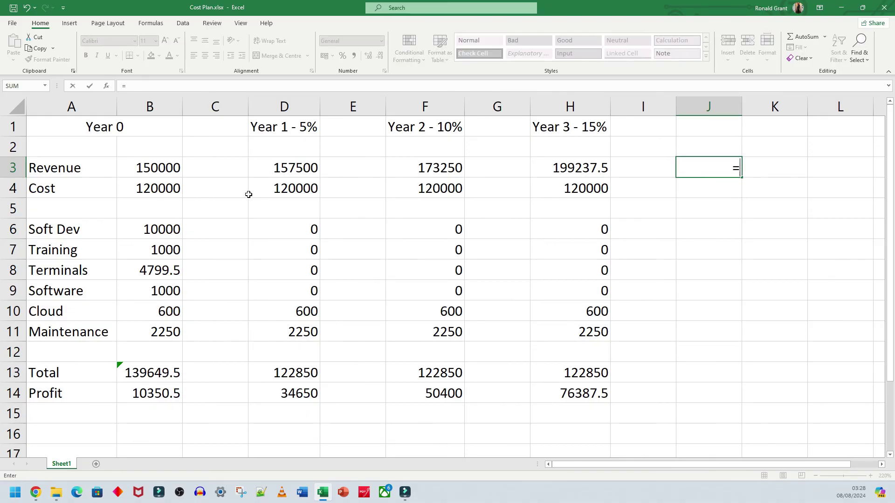
{"action": "left_click", "coordinate": [145, 178]}
{"action": "type", "text": "+"}
{"action": "left_click", "coordinate": [150, 197]}
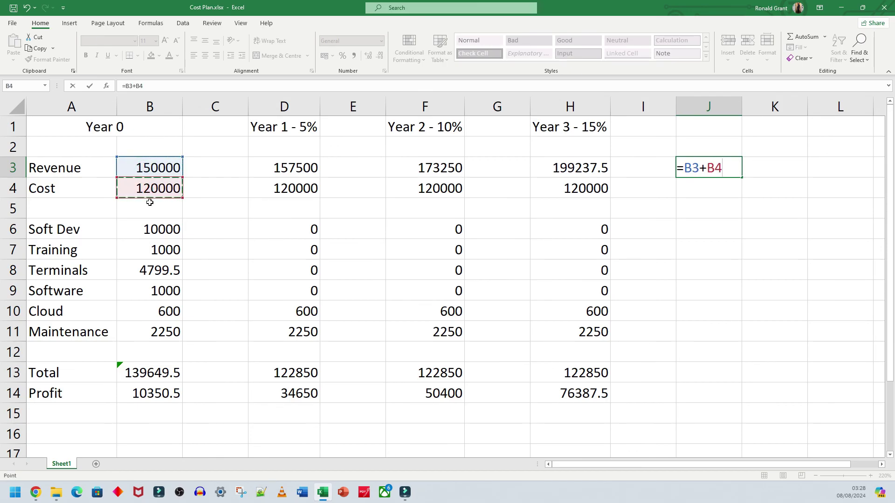
{"action": "key", "text": "Return"}
- Add up the Year 0 costs from Soft Dev to Maintenance in J6 with the formula =B6+B7+B8+B9+B10+B11
{"action": "left_click_drag", "start_coordinate": [149, 229], "coordinate": [145, 396]}
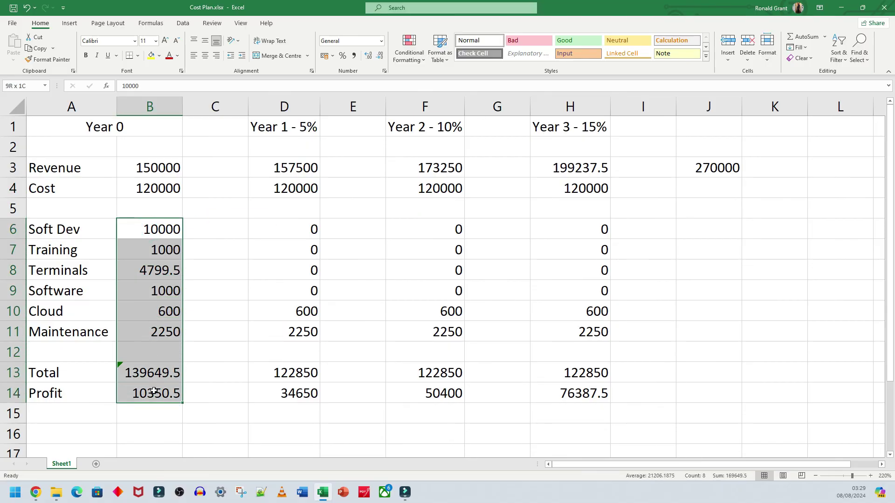
{"action": "left_click", "coordinate": [702, 225]}
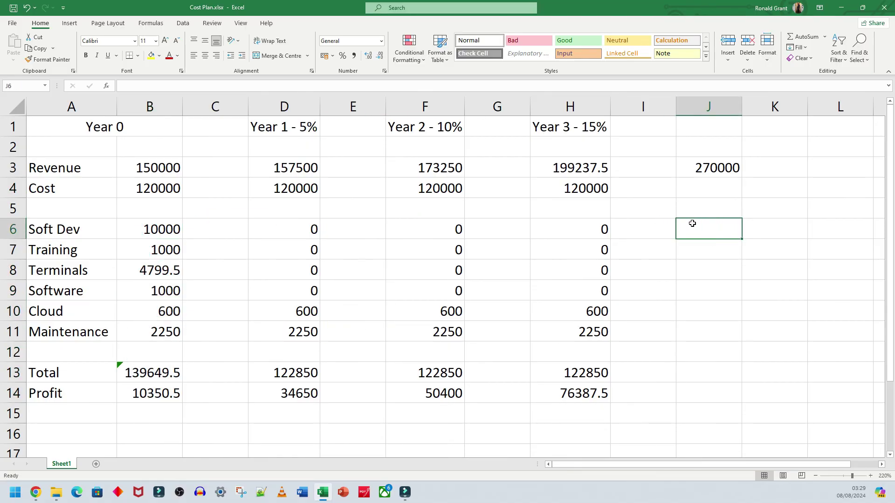
{"action": "type", "text": "="}
{"action": "left_click", "coordinate": [156, 234]}
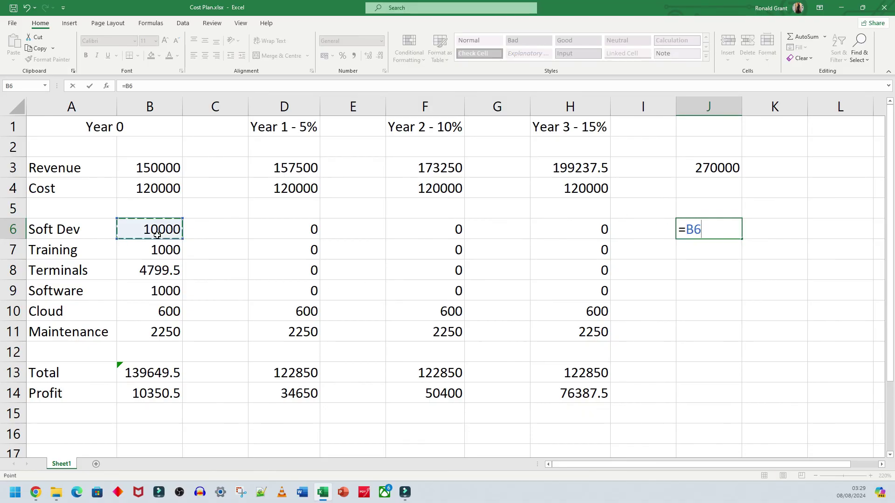
{"action": "type", "text": "+"}
{"action": "left_click", "coordinate": [147, 256]}
{"action": "type", "text": "+"}
{"action": "left_click", "coordinate": [145, 271]}
{"action": "type", "text": "+"}
{"action": "left_click", "coordinate": [143, 292]}
{"action": "type", "text": "+"}
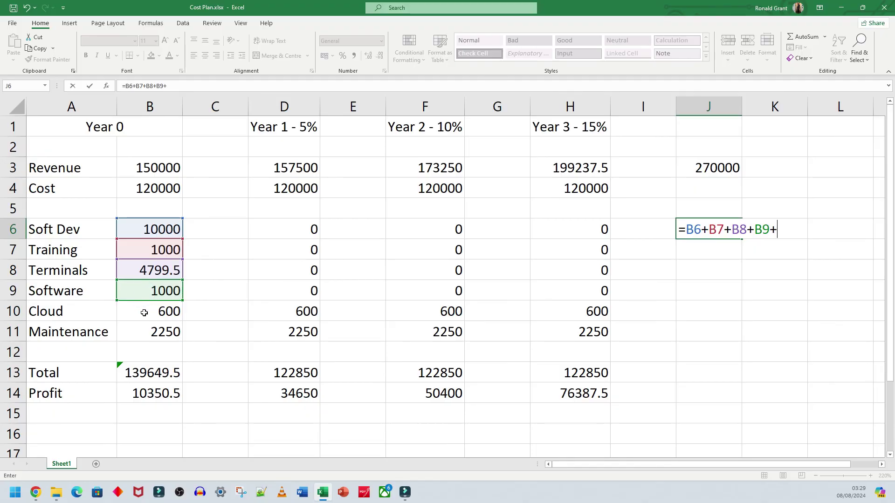
{"action": "left_click", "coordinate": [144, 312]}
{"action": "type", "text": "+"}
{"action": "left_click", "coordinate": [143, 331]}
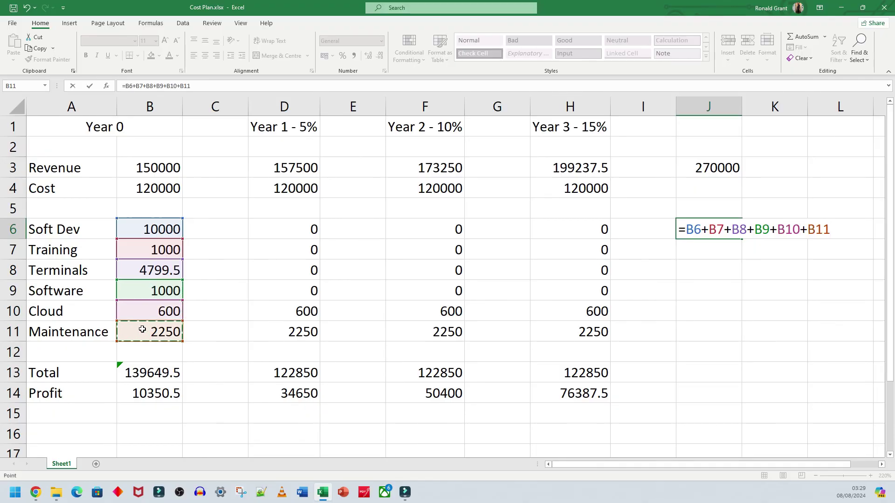
{"action": "key", "text": "Return"}
{"action": "left_click", "coordinate": [730, 231]}
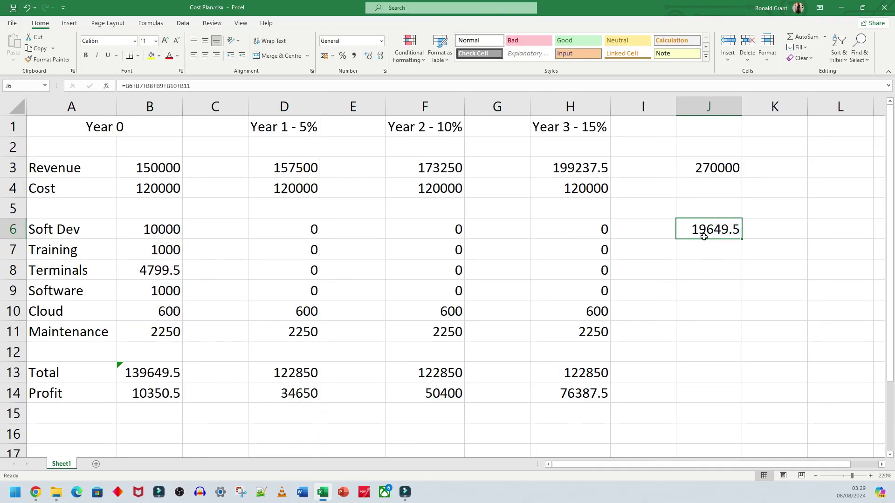
- Change the Year 0 Soft Dev cost in B6 to 12500
{"action": "left_click", "coordinate": [172, 235]}
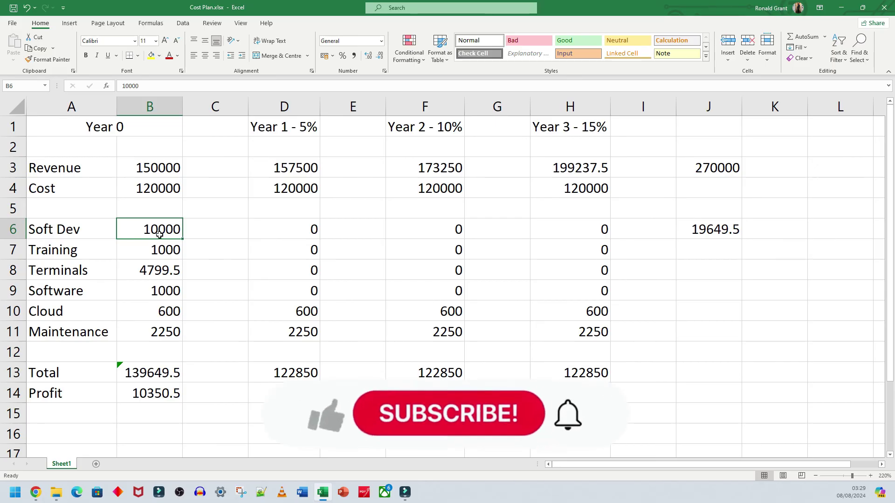
{"action": "double_click", "coordinate": [157, 229]}
{"action": "key", "text": "BackSpace"}
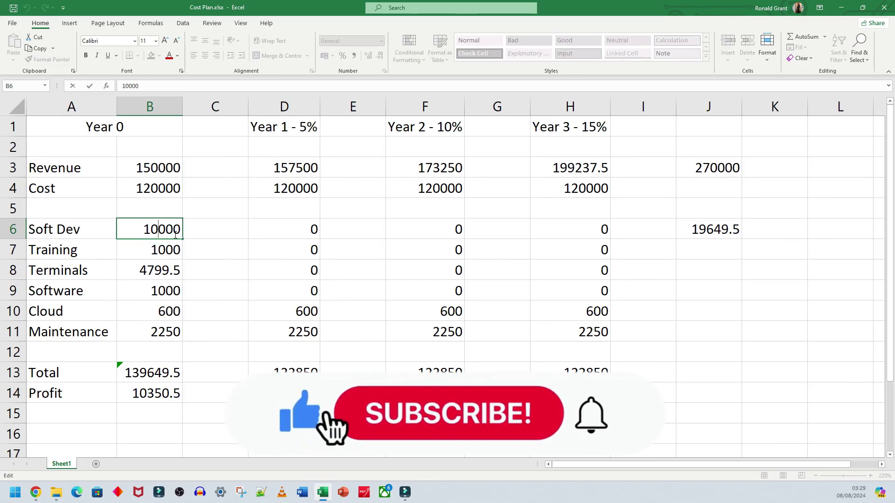
{"action": "type", "text": "25"}
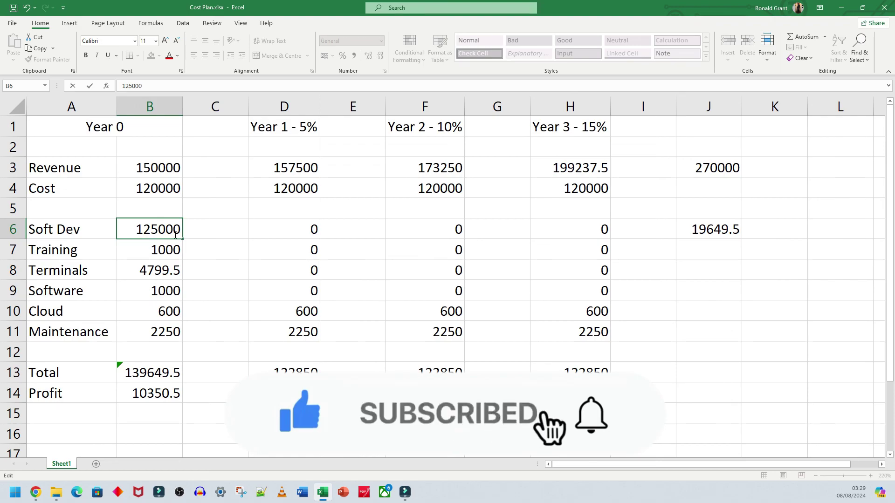
{"action": "key", "text": "Delete"}
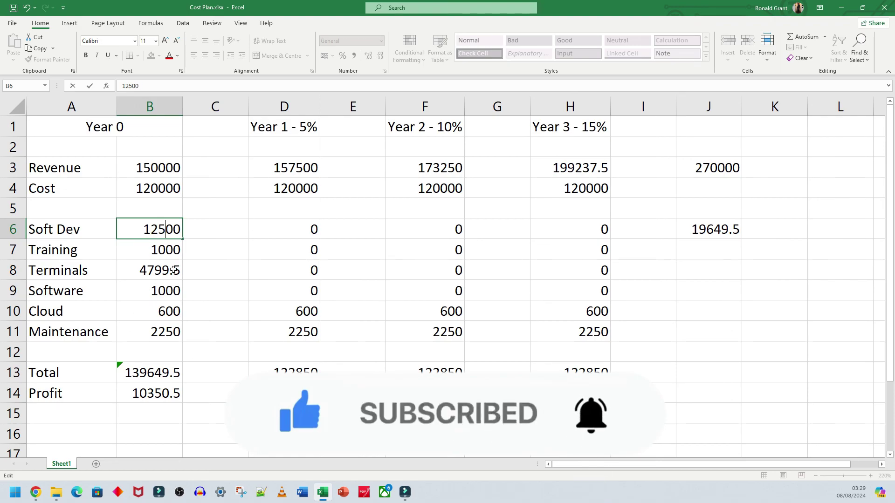